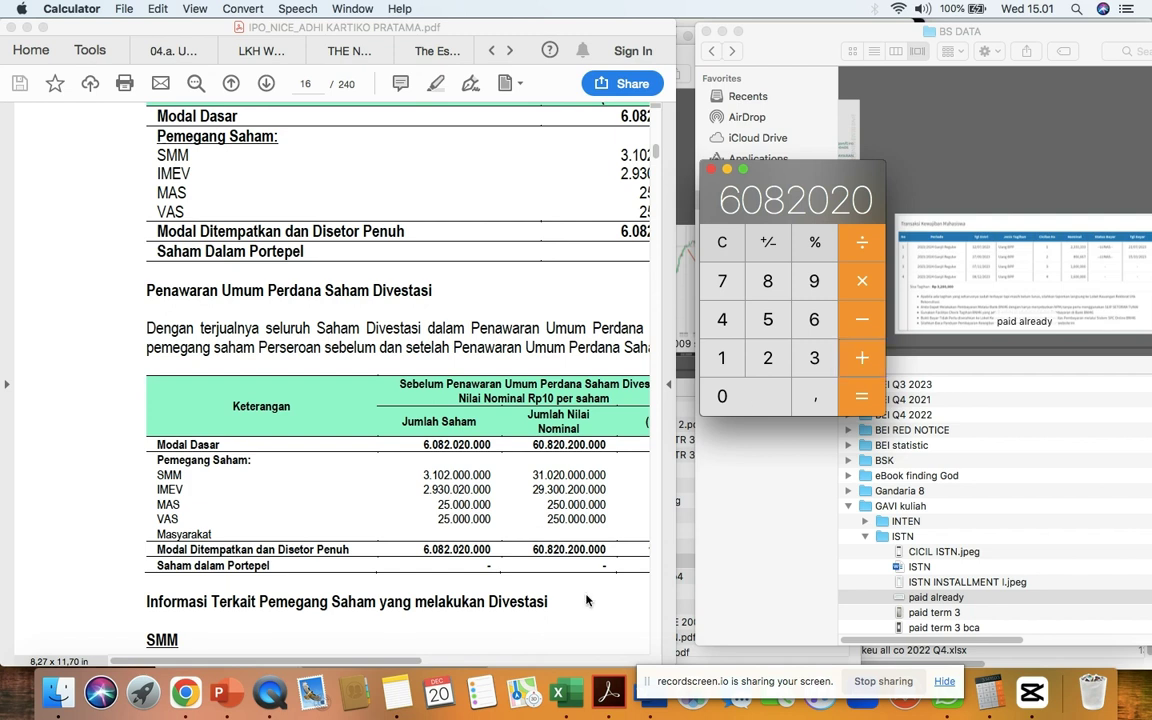
Step: Add 1216404 to 6082020 in the calculator and move the calculator clear of the document
click(587, 662)
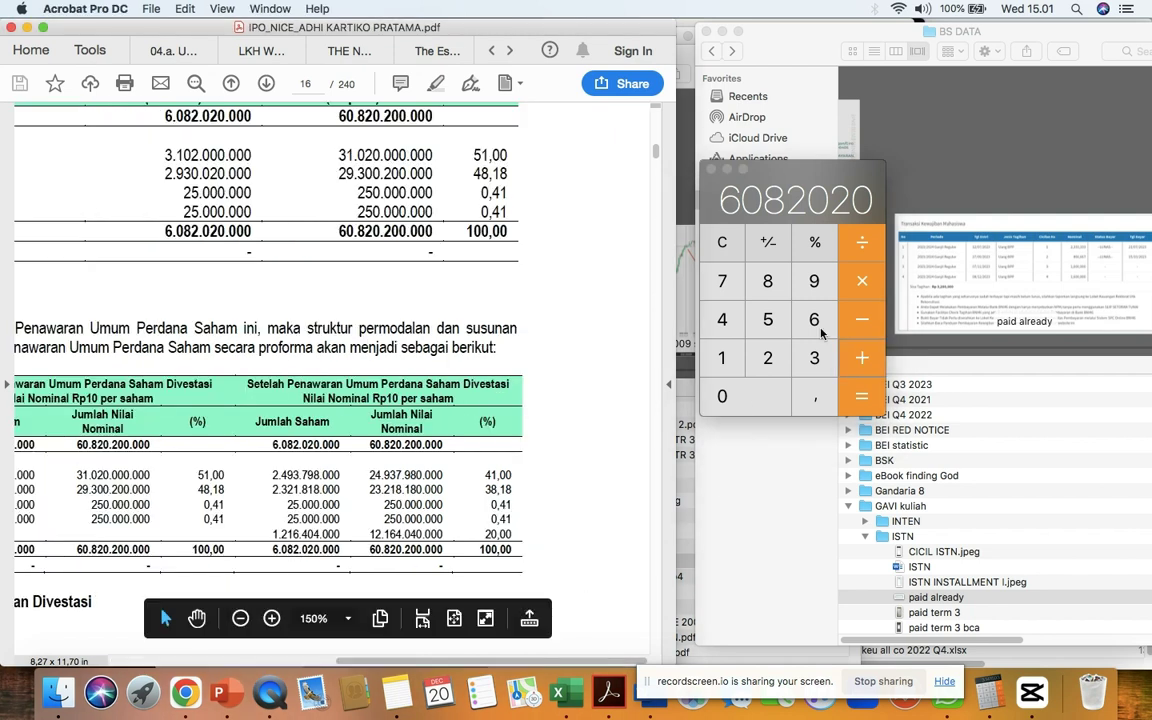
click(722, 357)
click(767, 359)
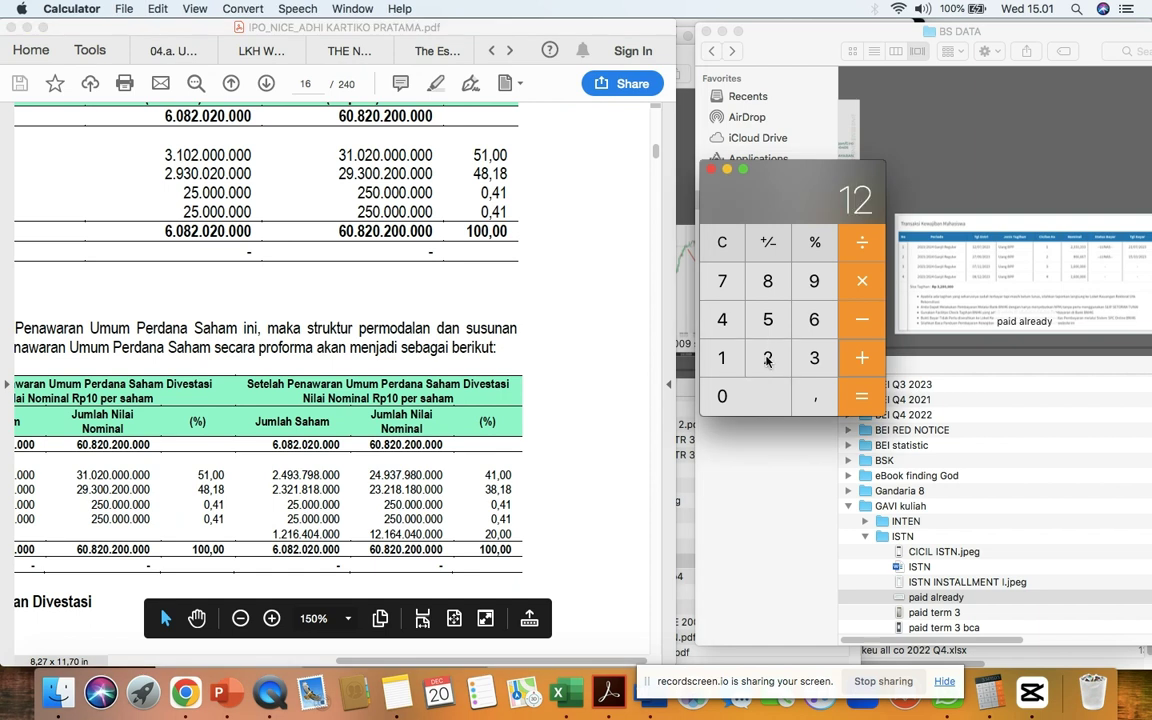
click(722, 357)
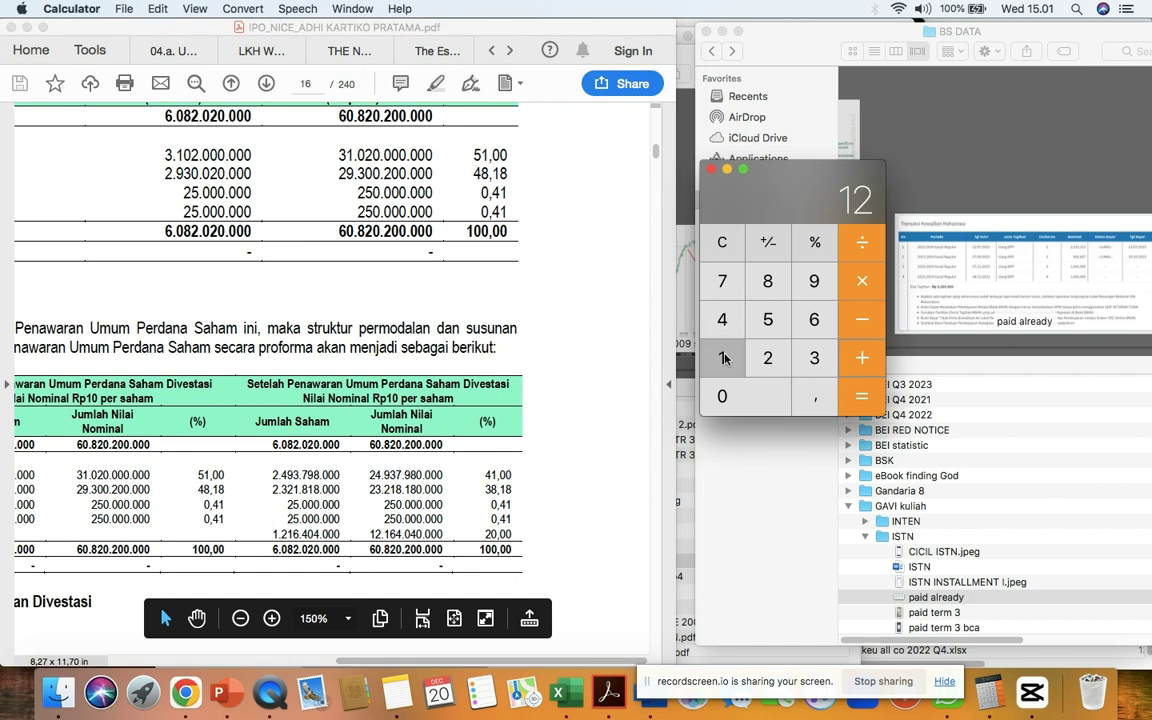
click(814, 320)
click(722, 319)
key(0)
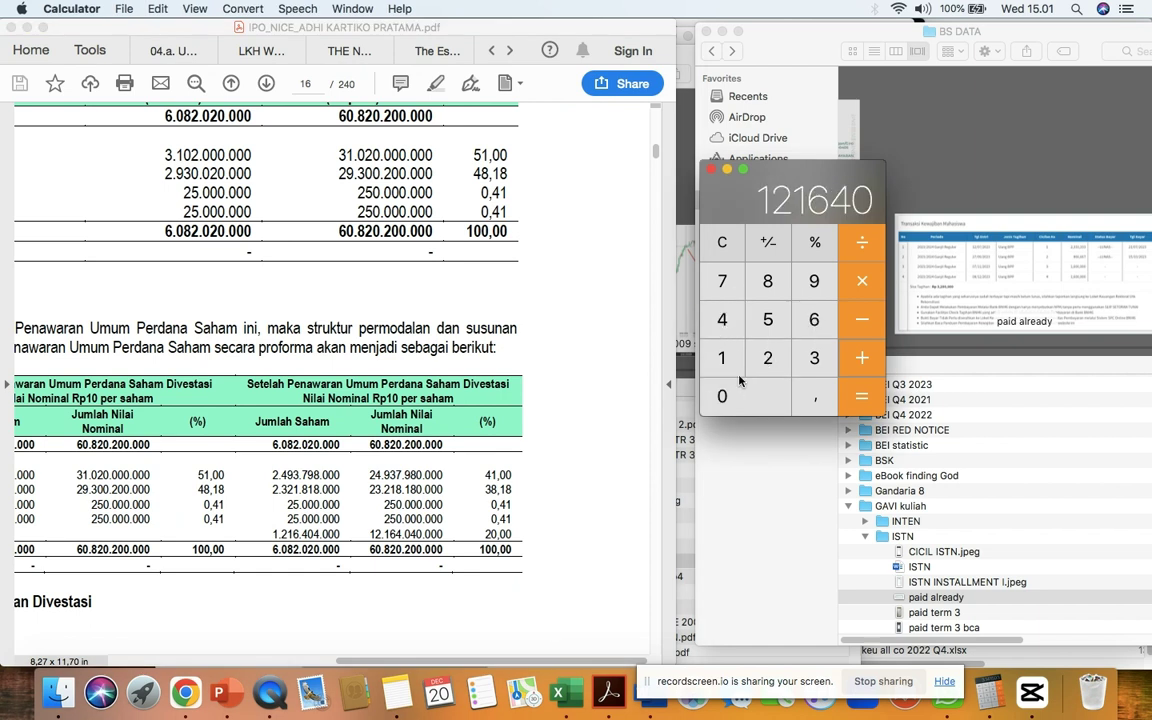
click(724, 319)
click(855, 395)
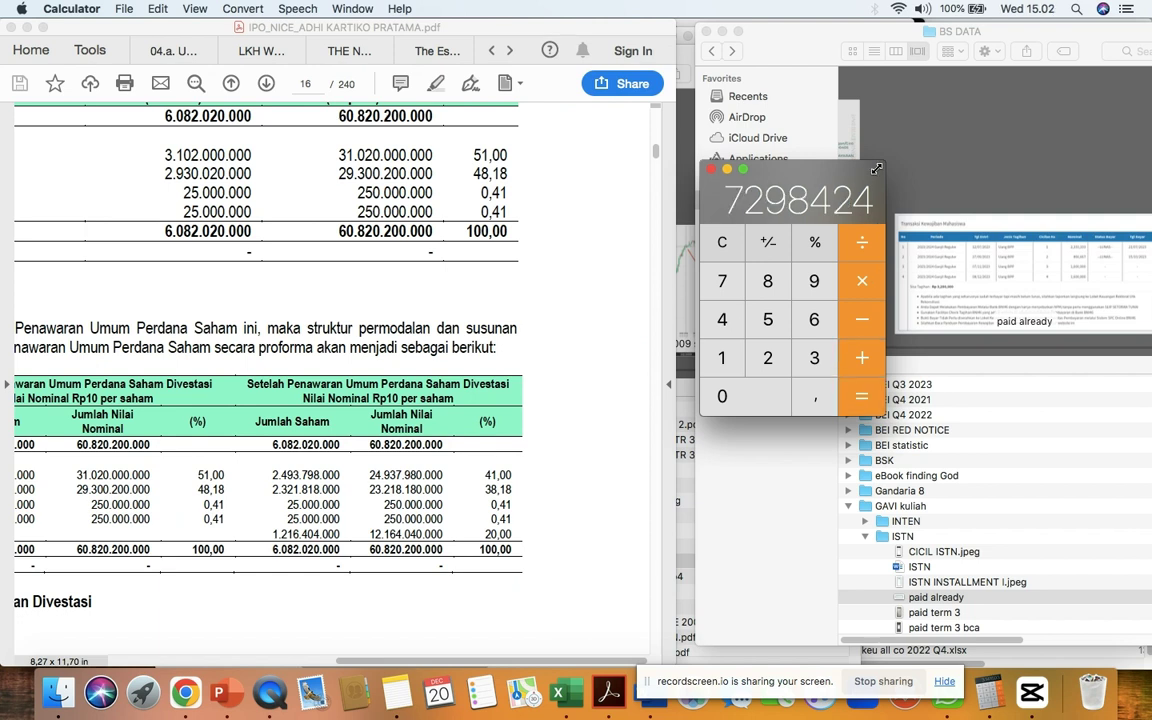
drag(870, 178, 1070, 145)
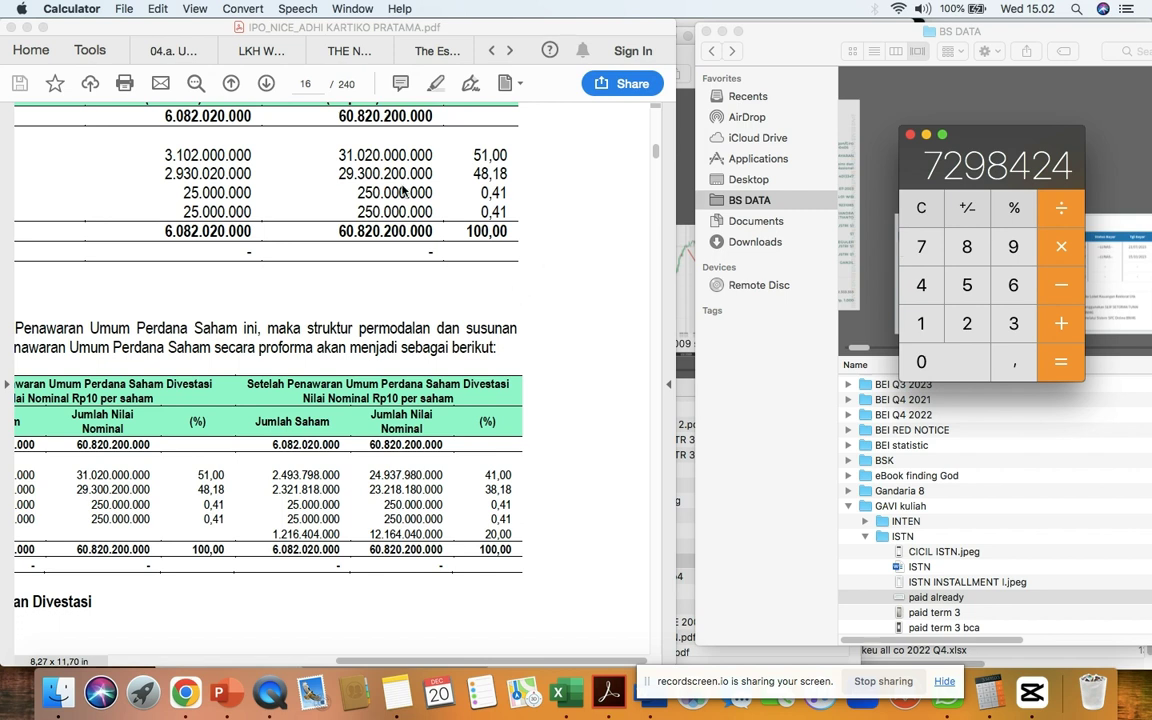
Step: Show the IPO prospectus PDF full screen and go to page 180
click(45, 30)
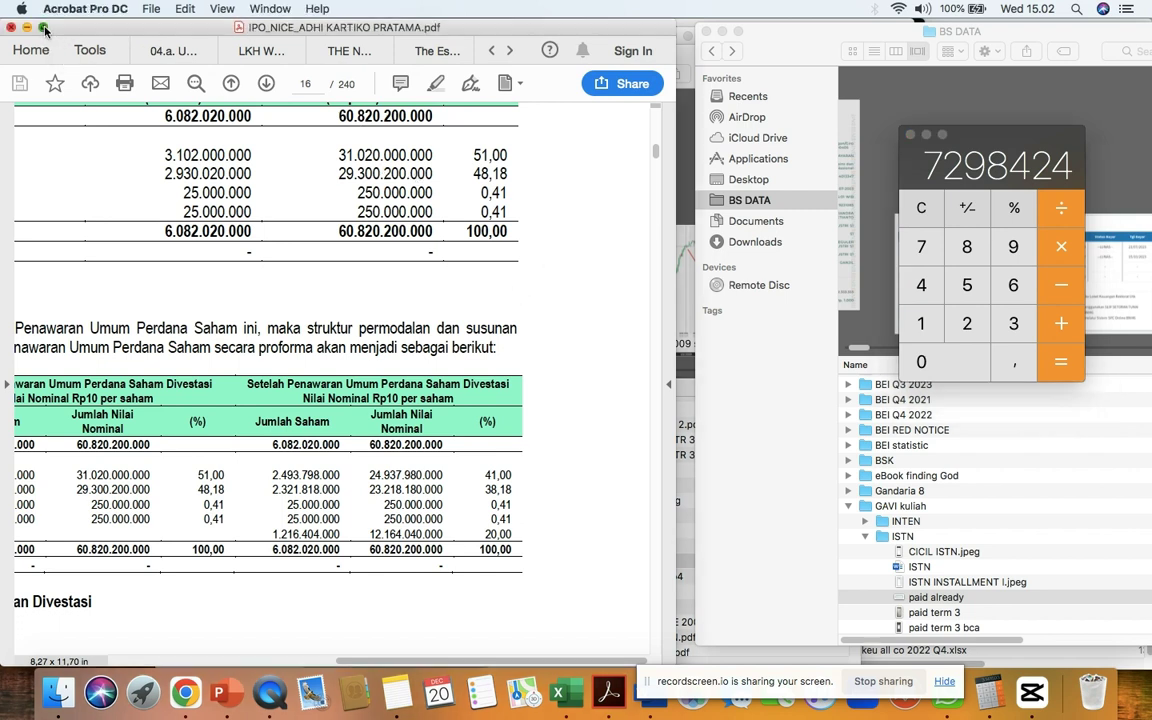
click(44, 29)
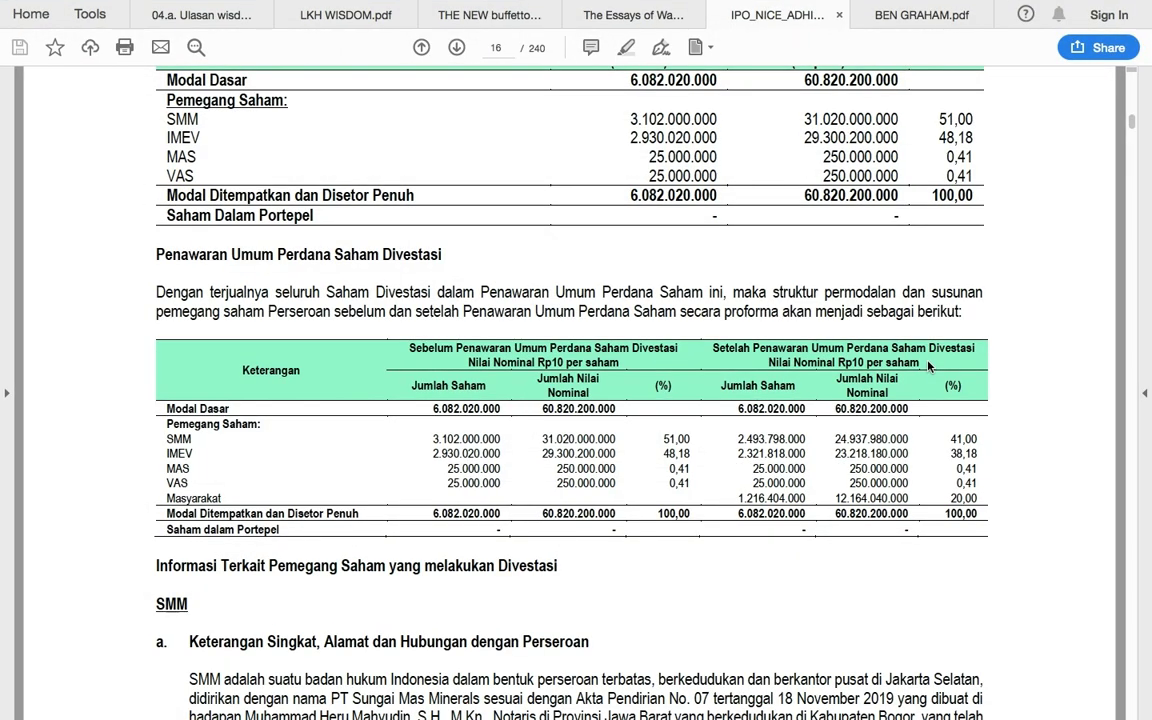
click(488, 47)
text(1)
key(Return)
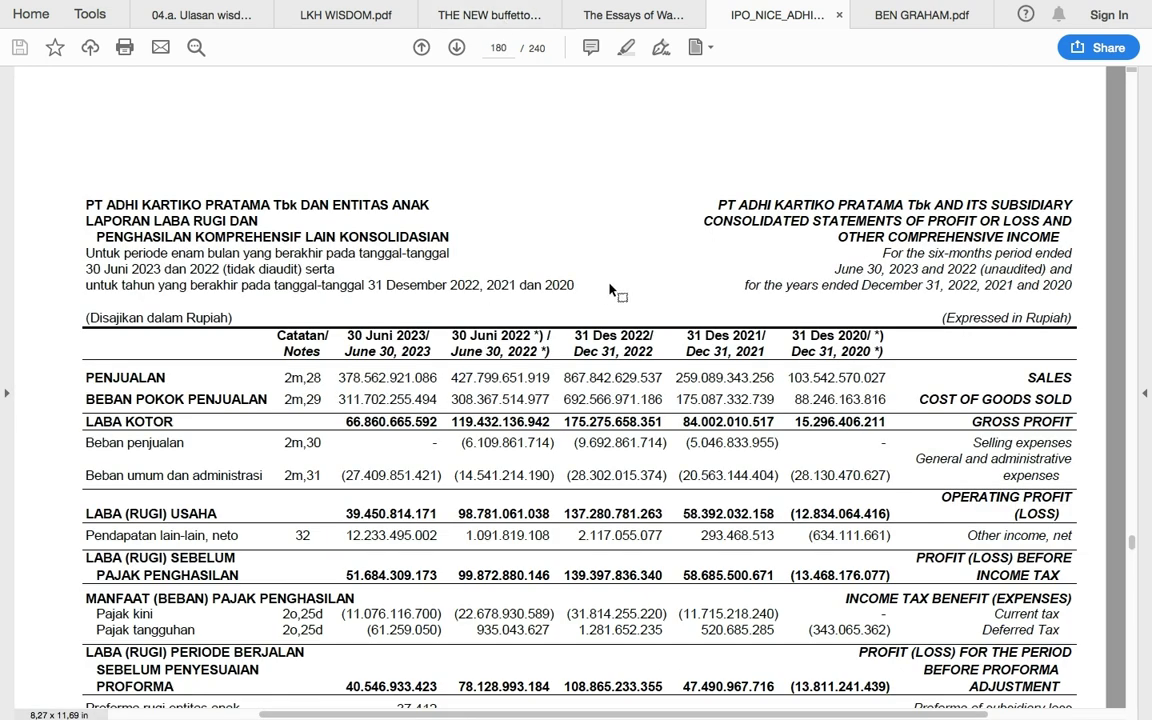
Step: Go back to page 178 and examine the current and non-current assets in the consolidated statements of financial position
scroll(605, 300, up, 6)
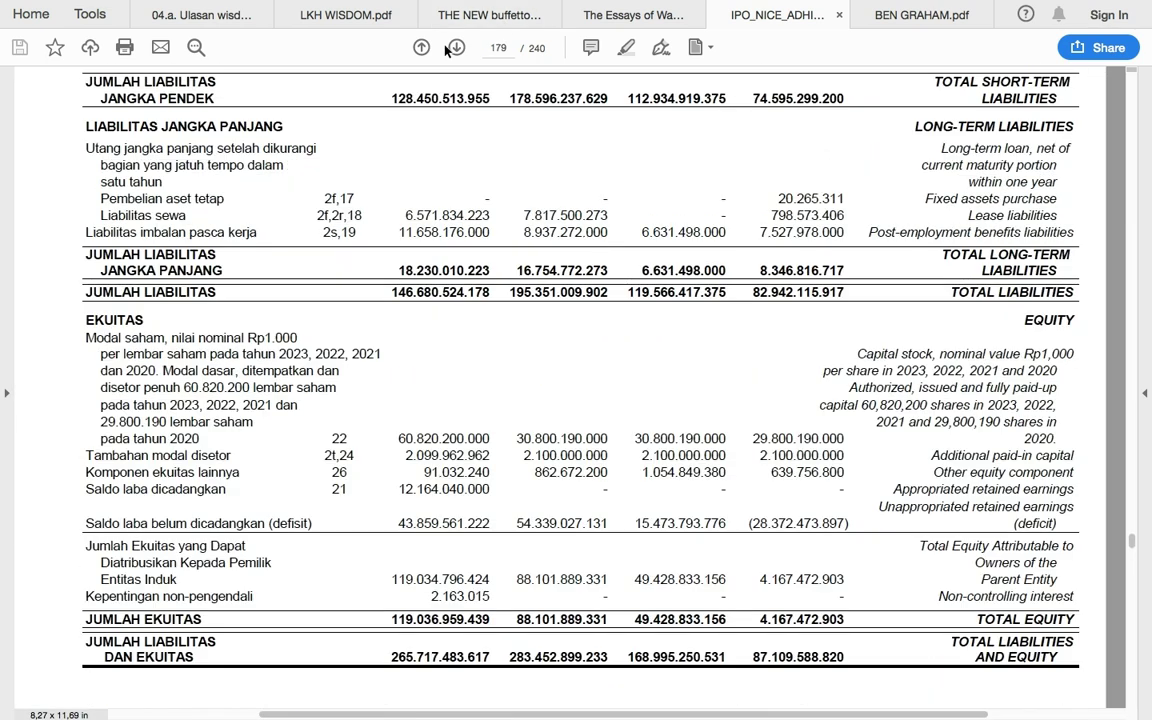
click(421, 47)
click(421, 47)
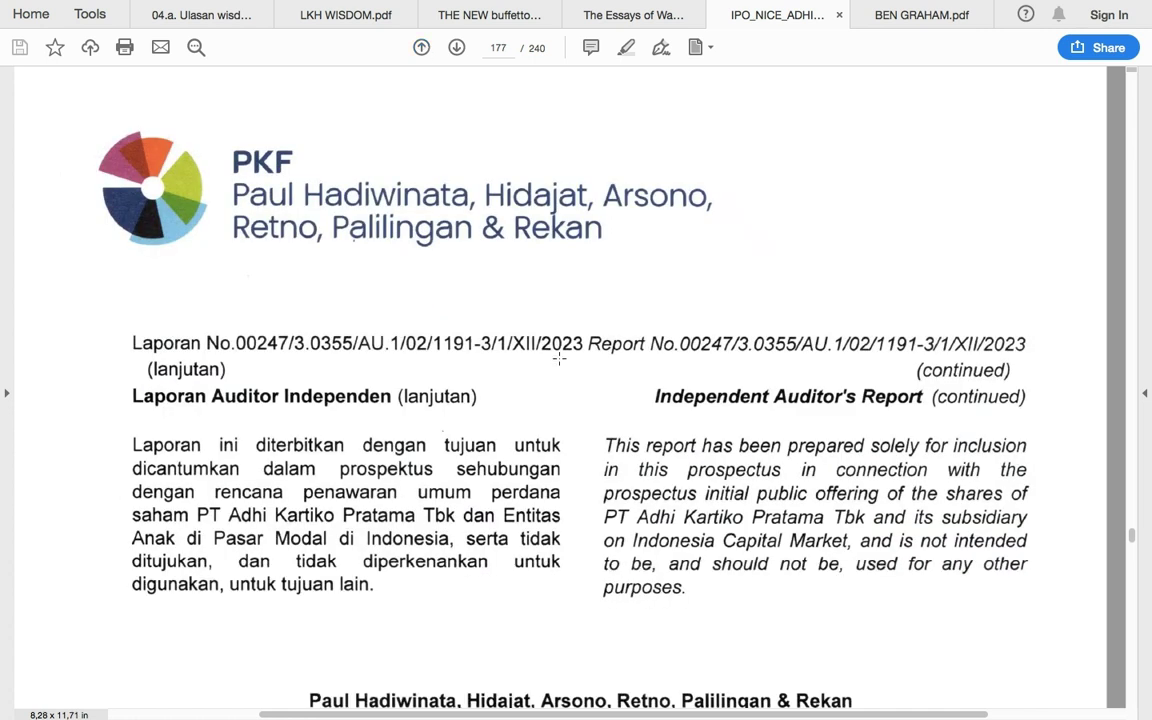
scroll(560, 358, down, 10)
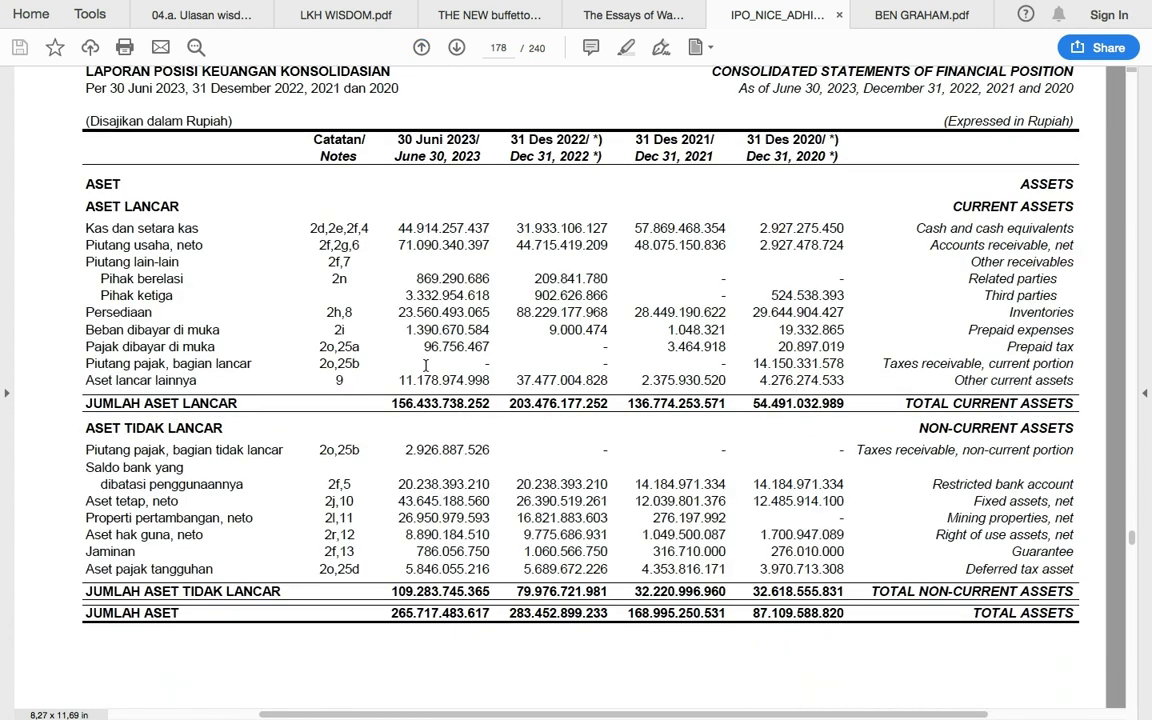
click(480, 408)
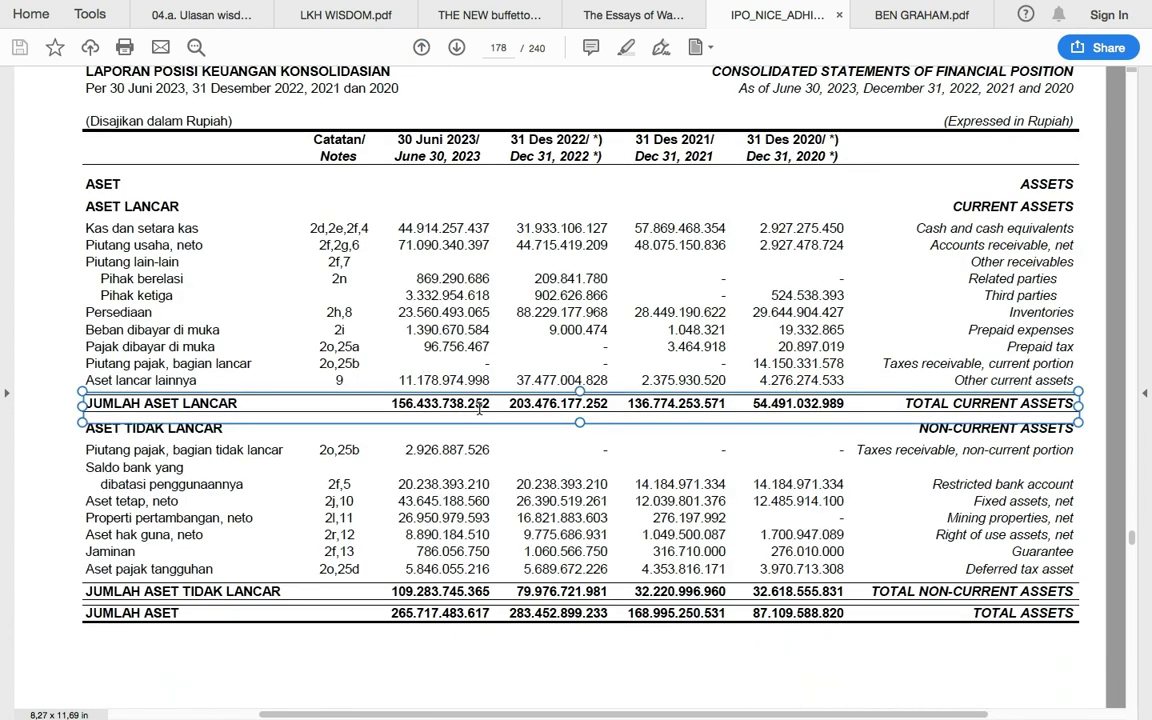
click(374, 324)
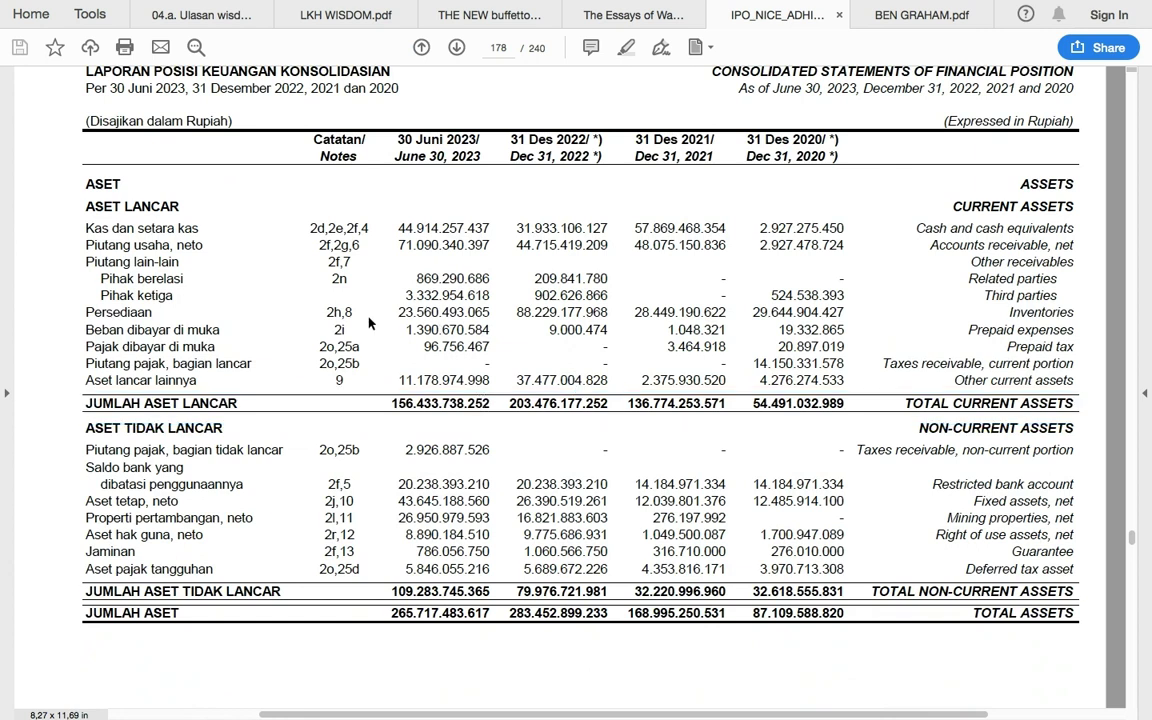
drag(90, 333, 221, 330)
click(231, 325)
Step: Review the liabilities and equity, profit or loss, and changes in equity statements on pages 179 to 181
click(457, 48)
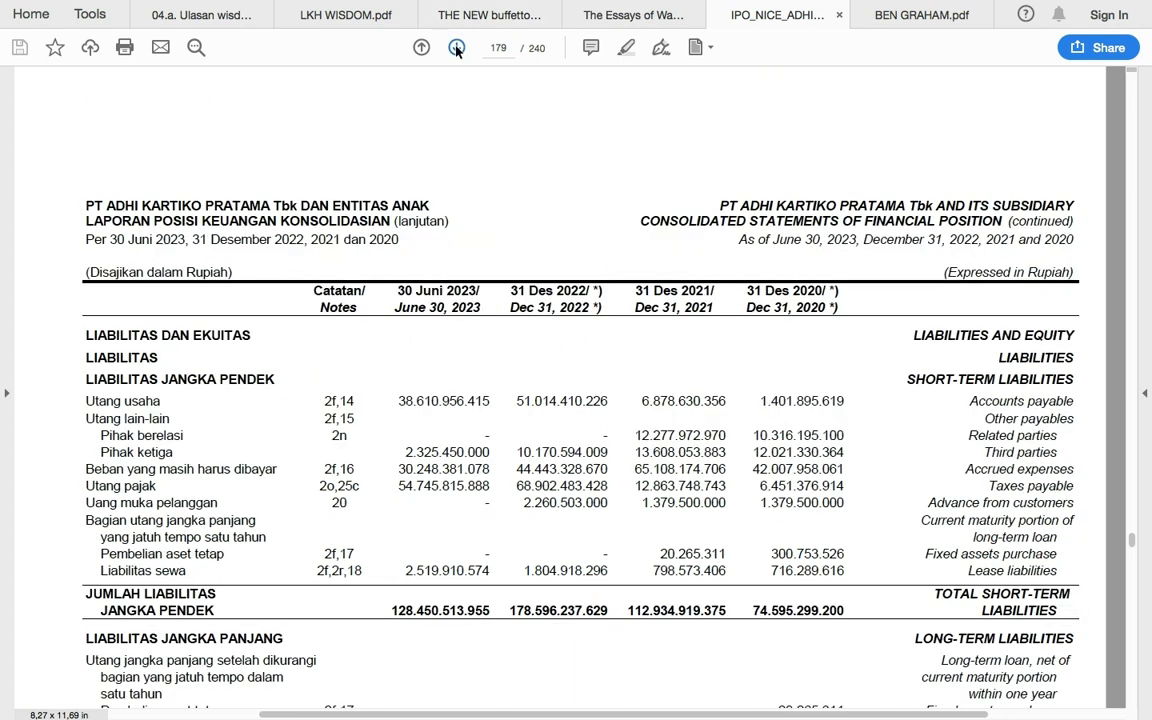
click(457, 48)
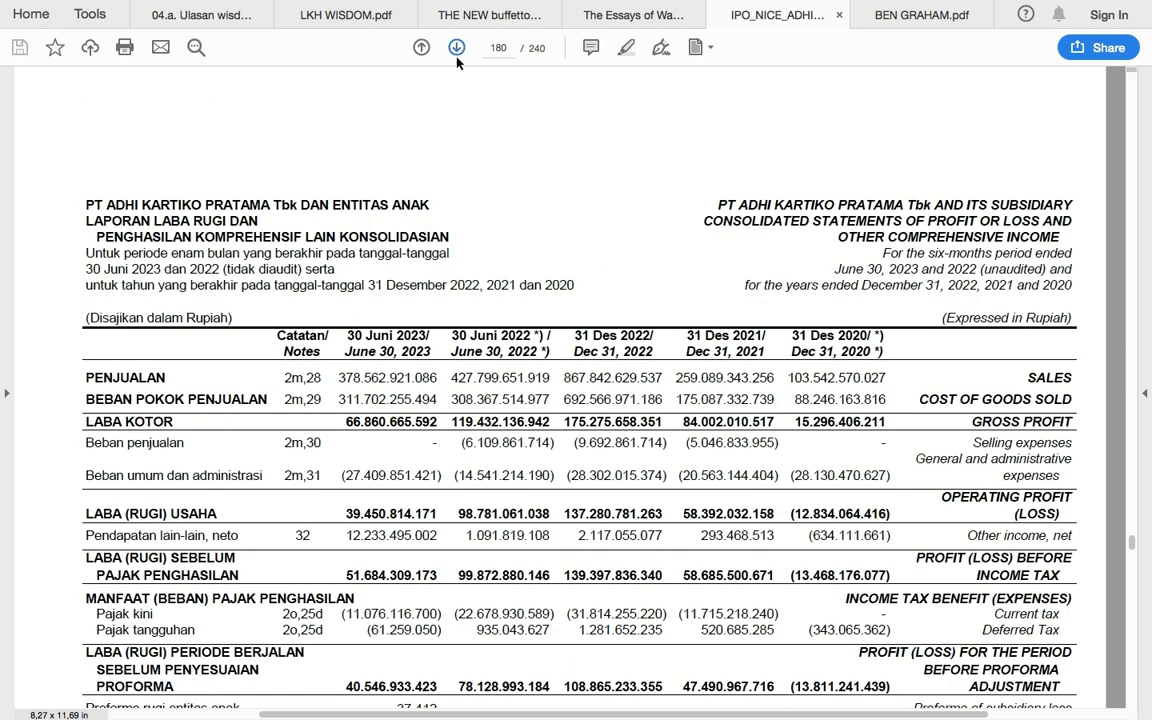
scroll(433, 265, down, 1)
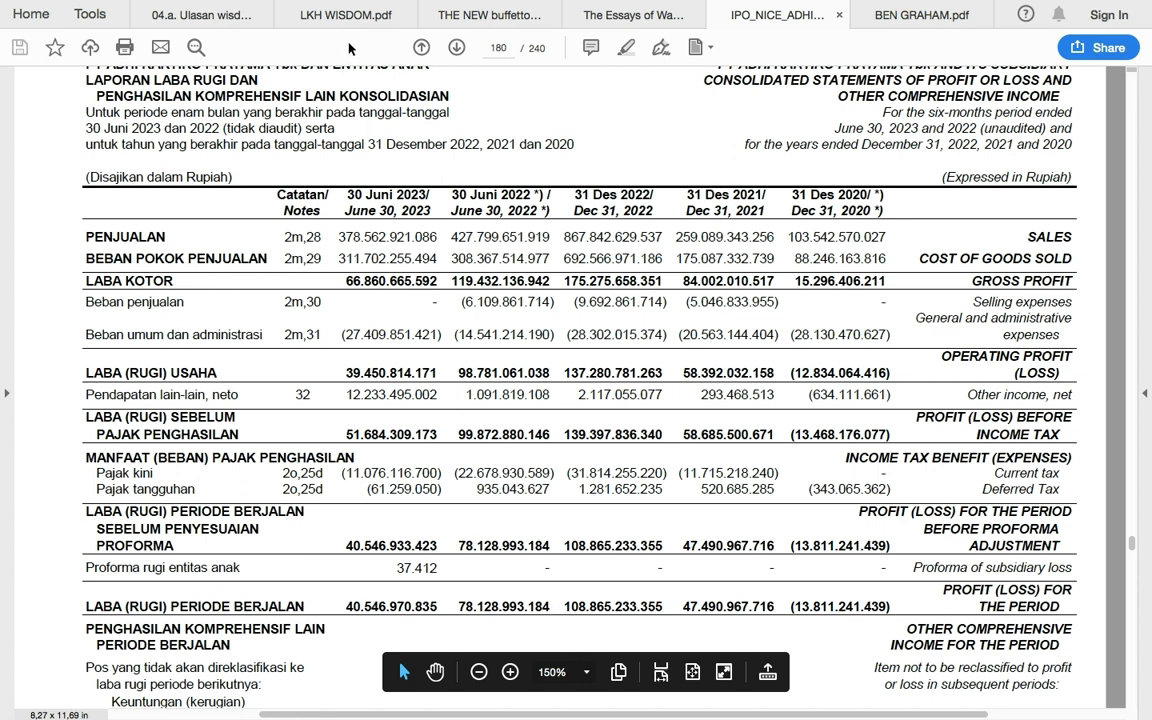
click(457, 48)
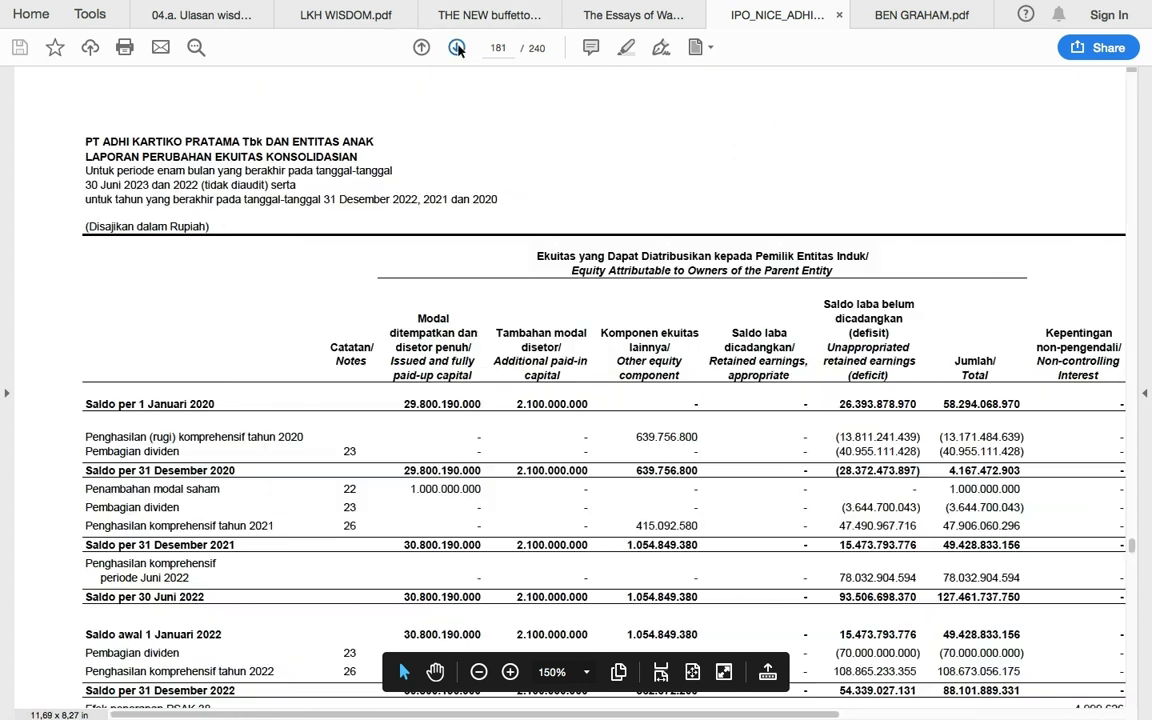
scroll(440, 272, down, 3)
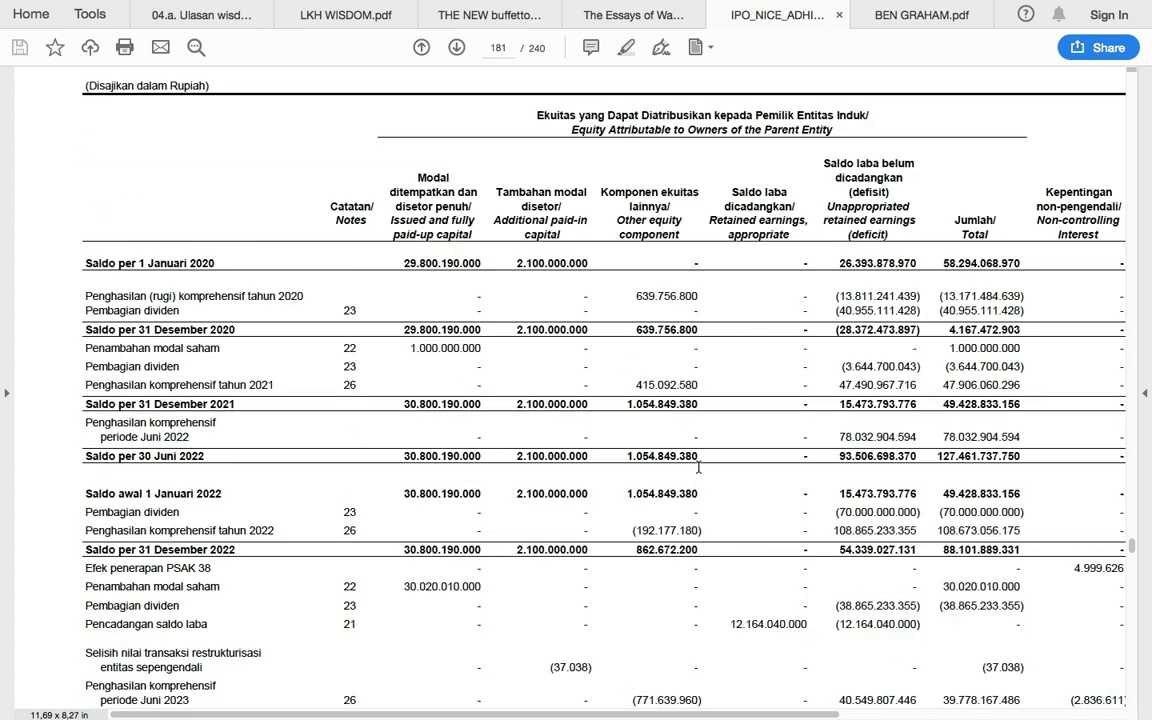
Step: In the cash flow statement on page 182, highlight "Perolehan aset tetap" and its June 30, 2023 and Dec 31, 2022 amounts
click(456, 48)
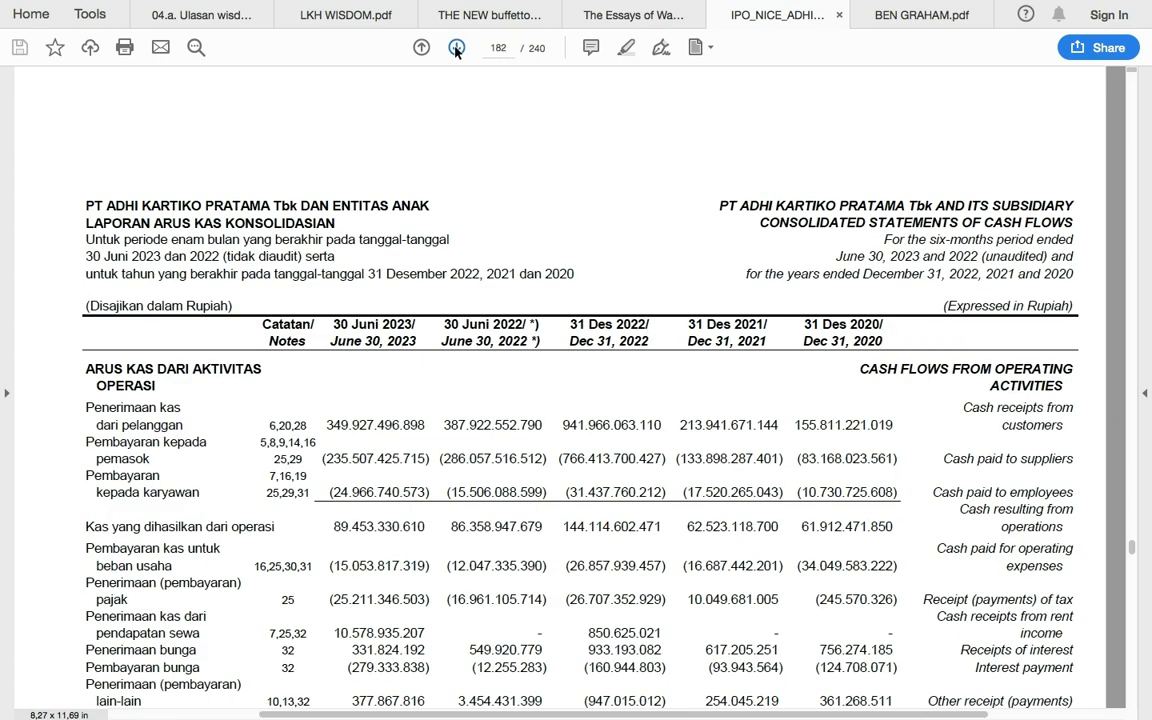
scroll(228, 590, down, 5)
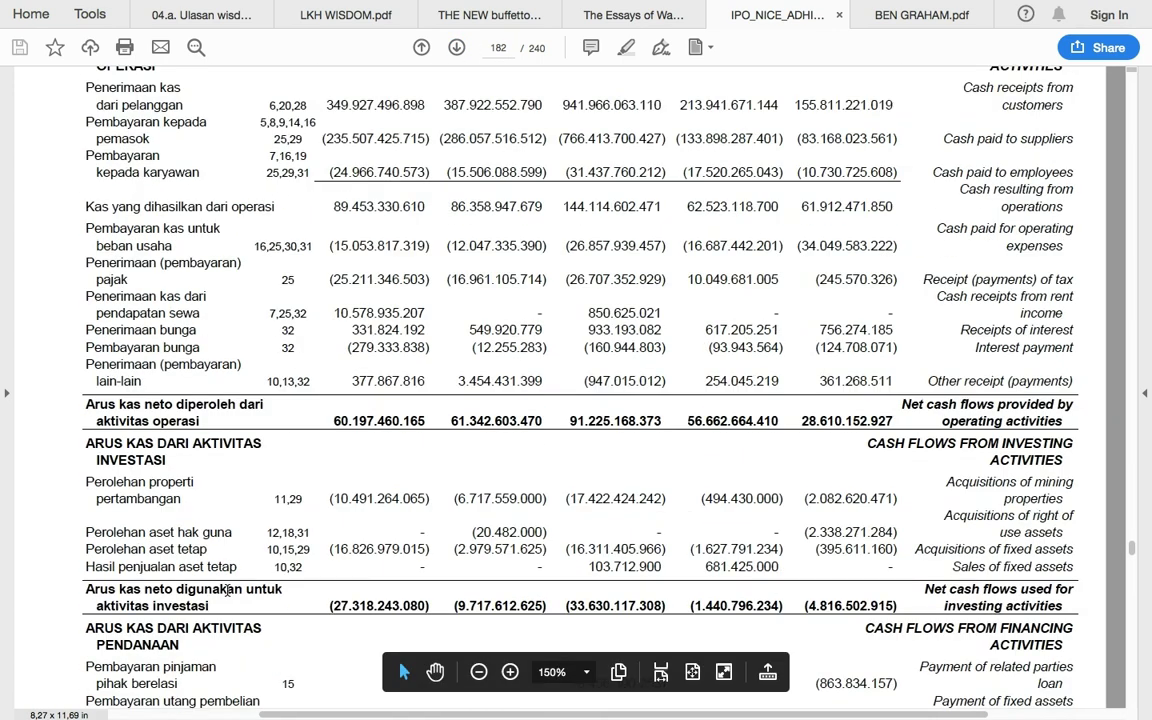
drag(86, 549, 207, 550)
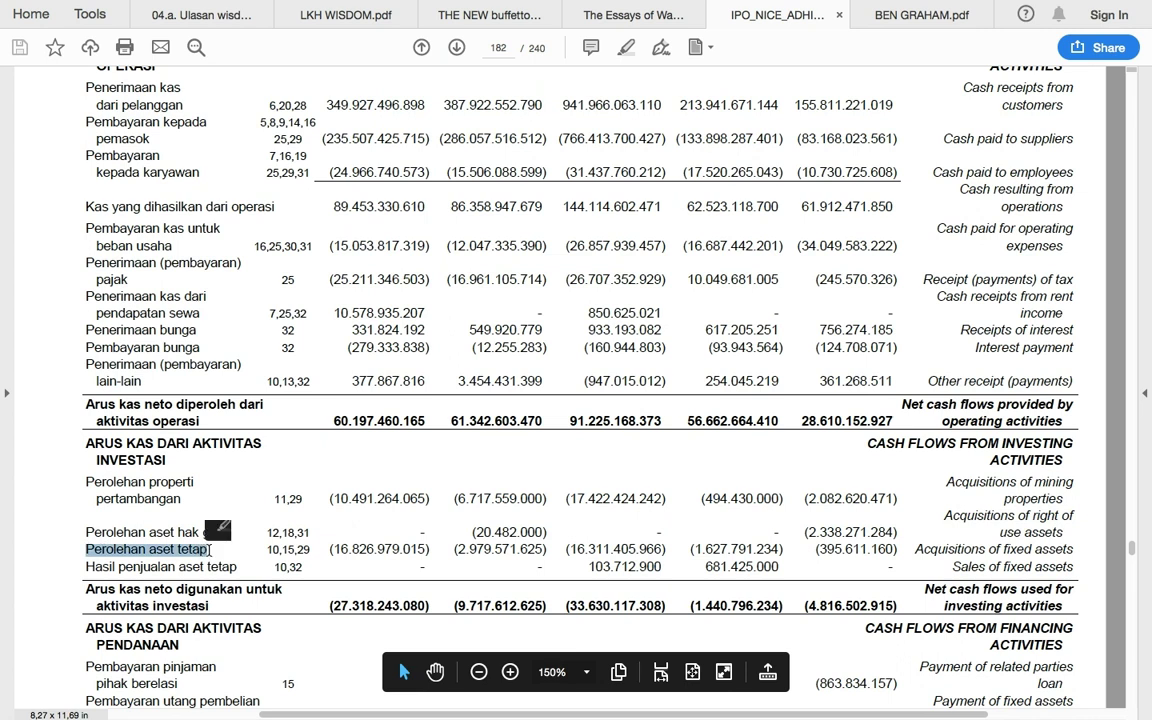
click(222, 527)
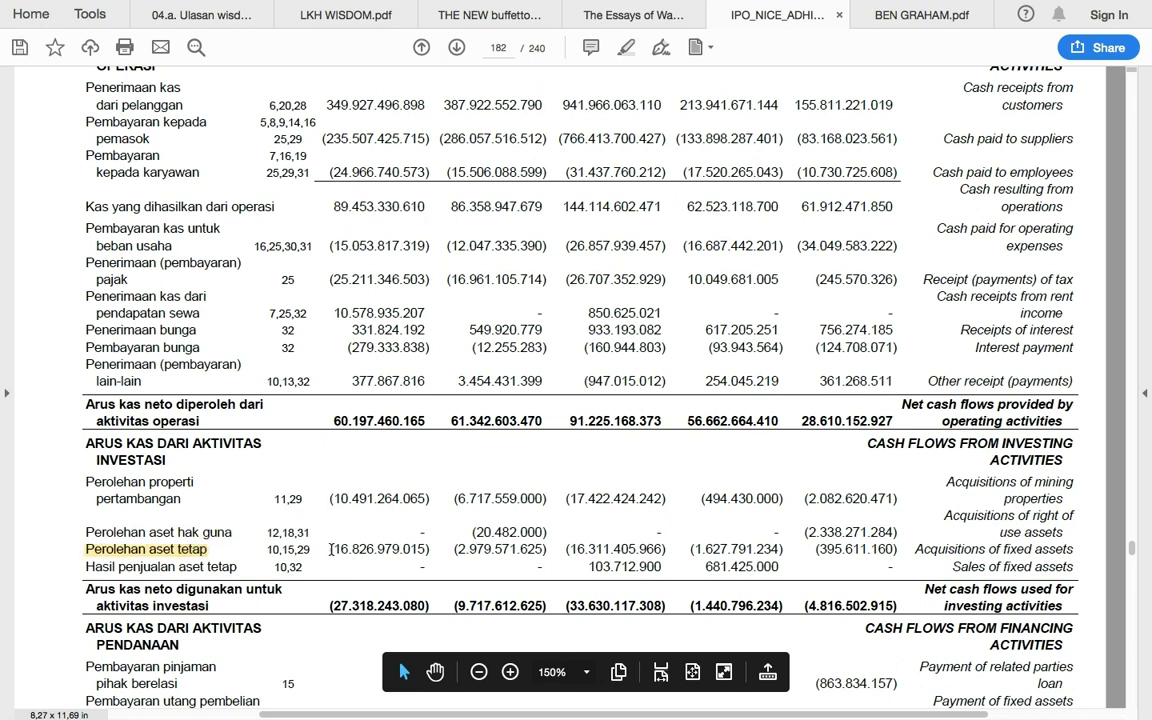
drag(333, 549, 426, 549)
click(437, 525)
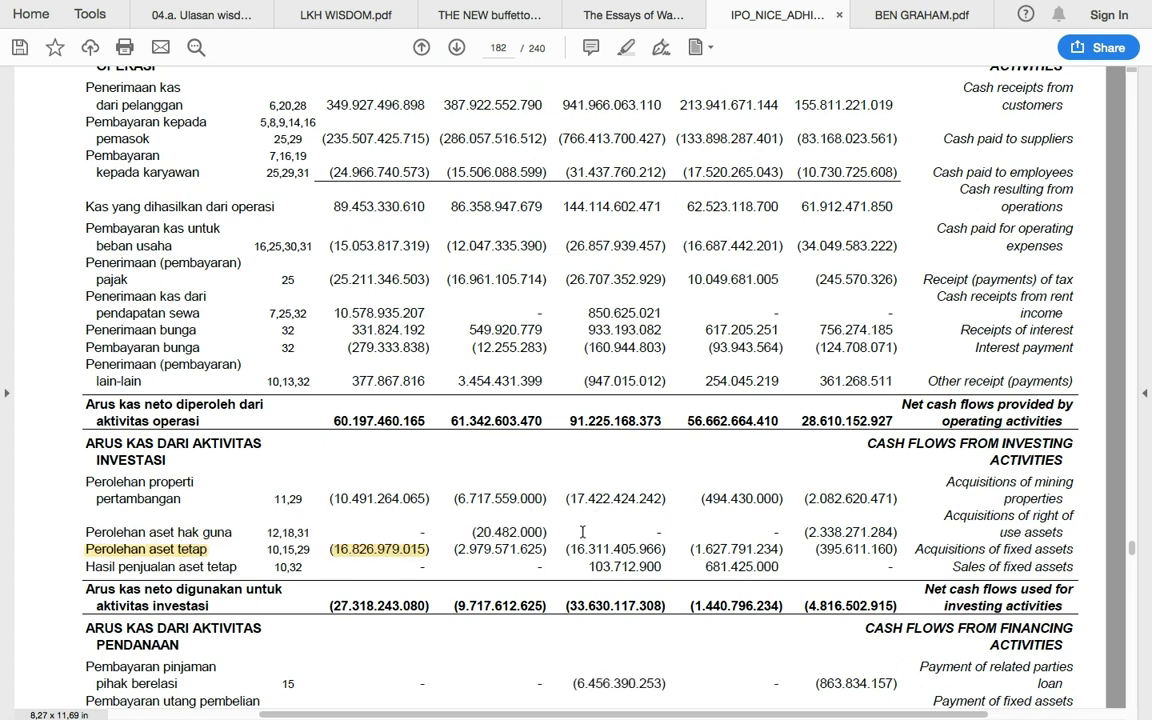
drag(566, 549, 658, 549)
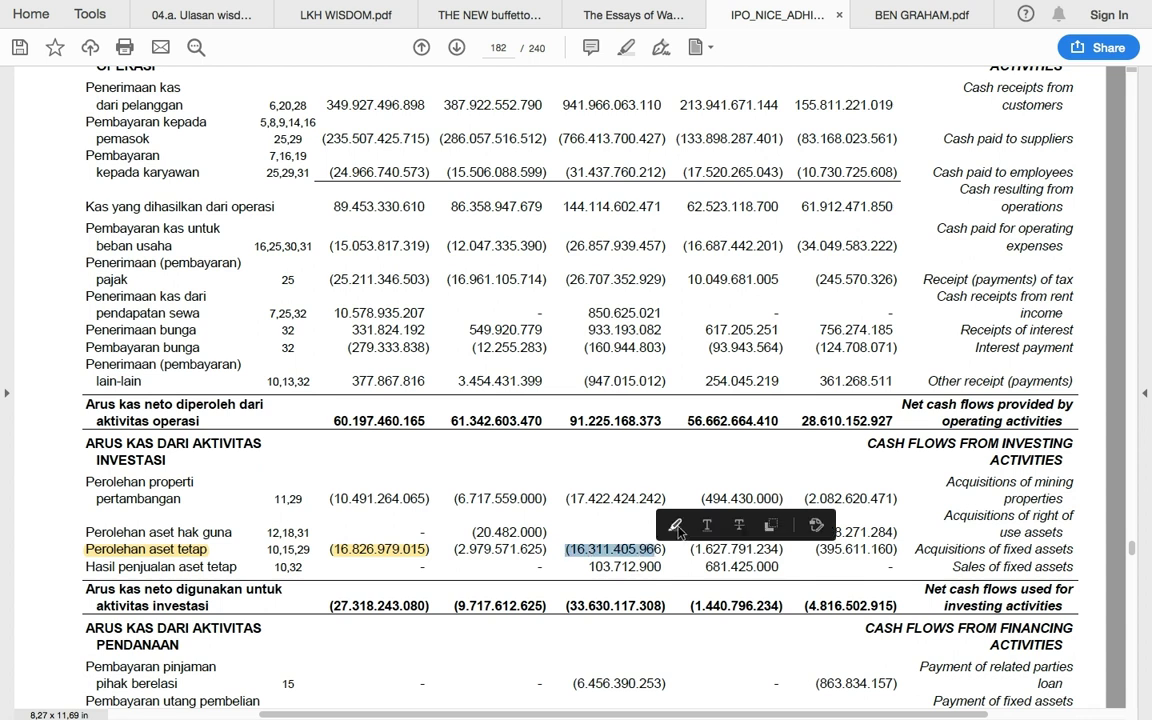
click(671, 525)
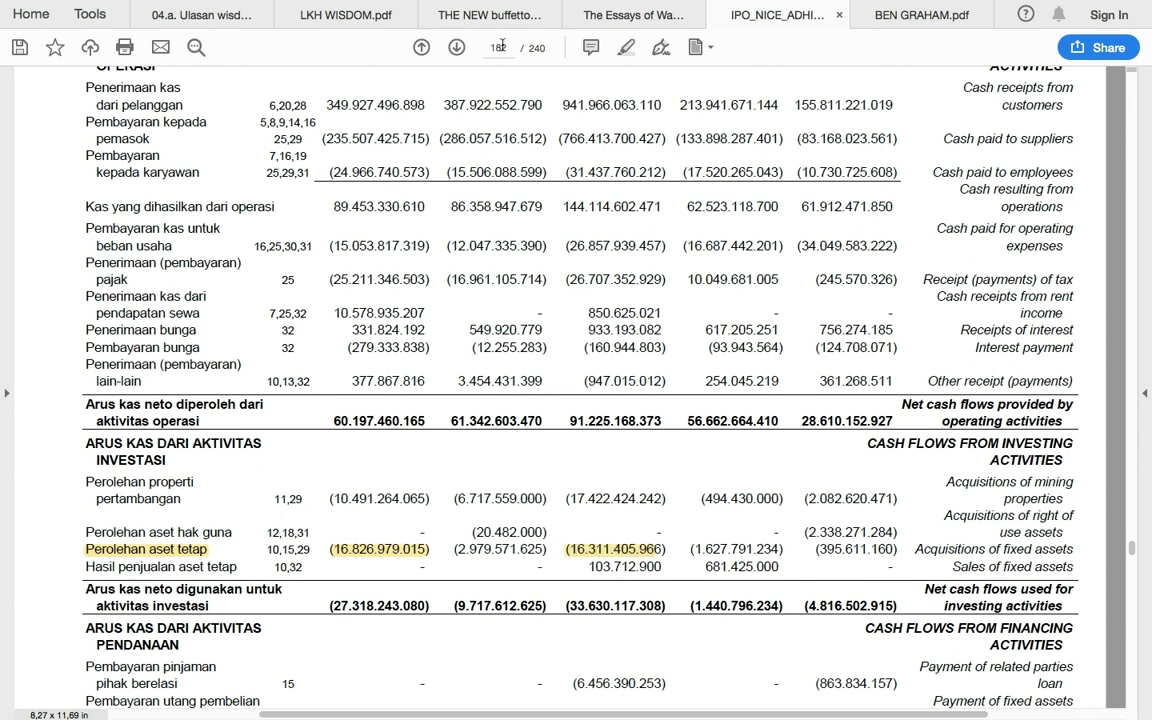
Step: On page 208, highlight "Lebih dari 90 hari" and its June 30, 2023 amount in the accounts receivable ageing table
click(472, 46)
text(208)
key(Return)
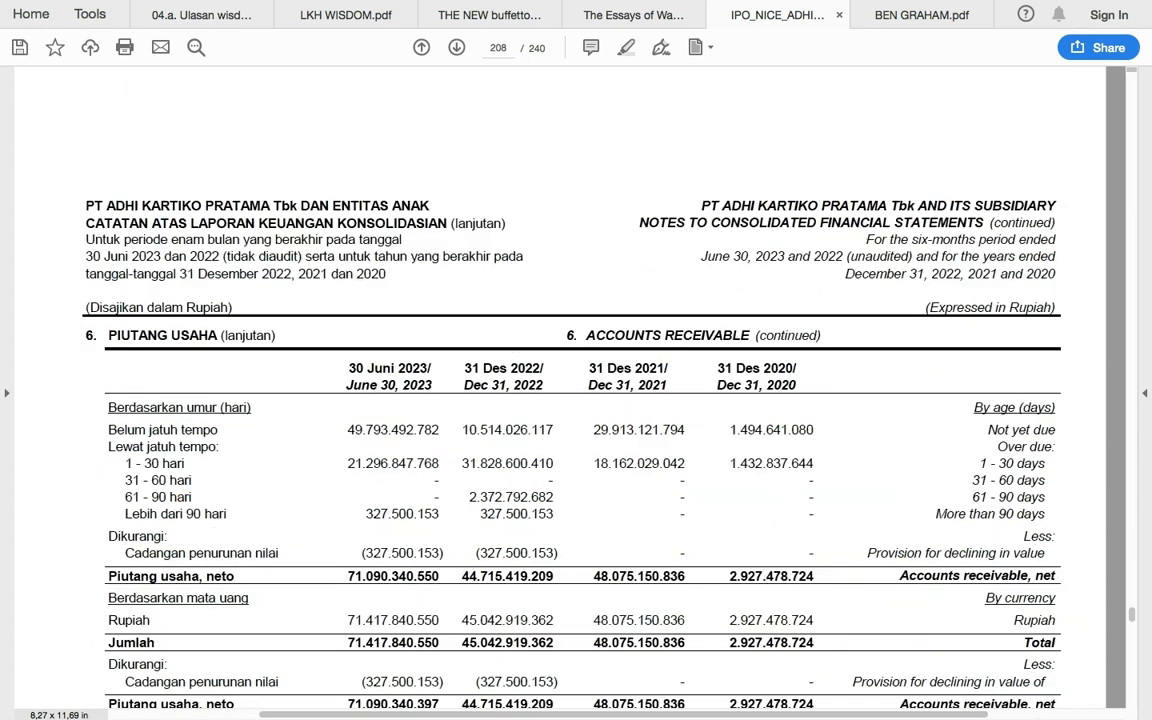
drag(126, 516, 227, 514)
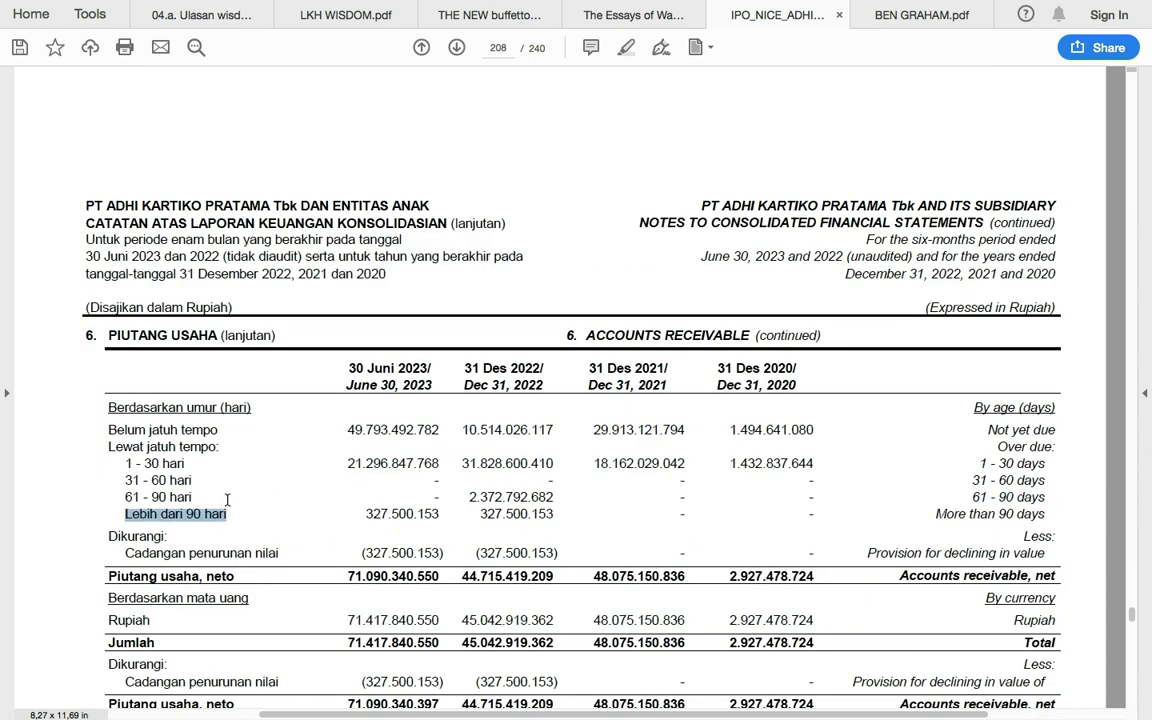
click(240, 490)
double_click(406, 513)
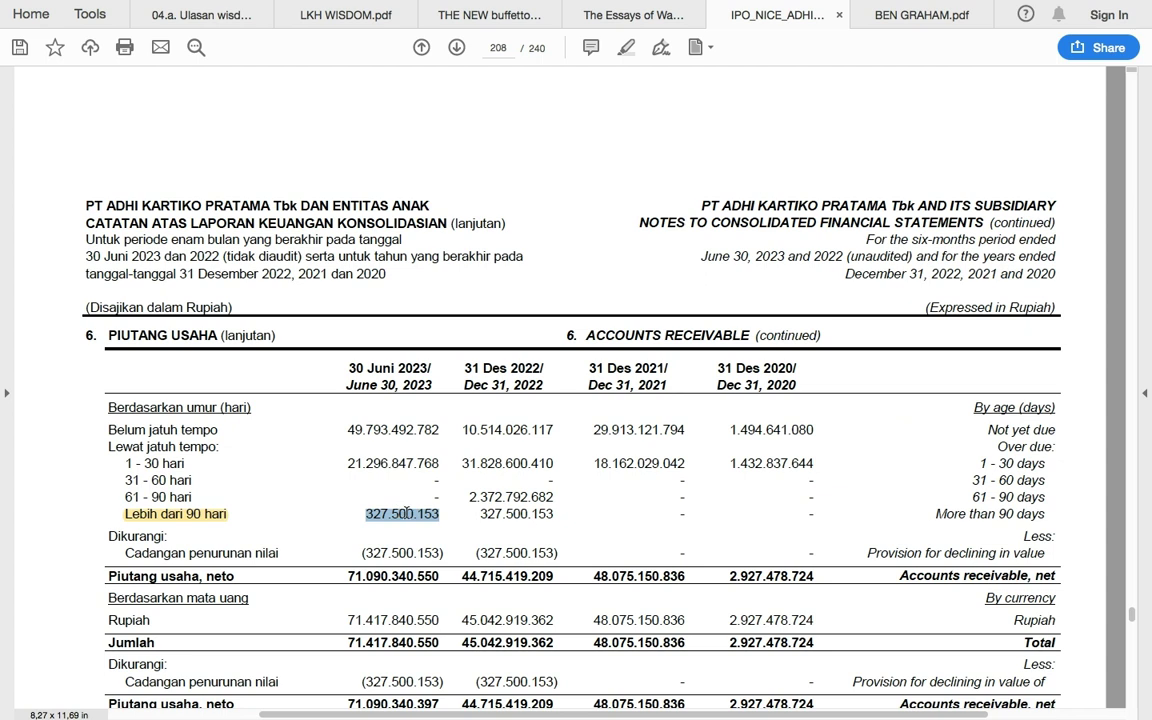
click(458, 489)
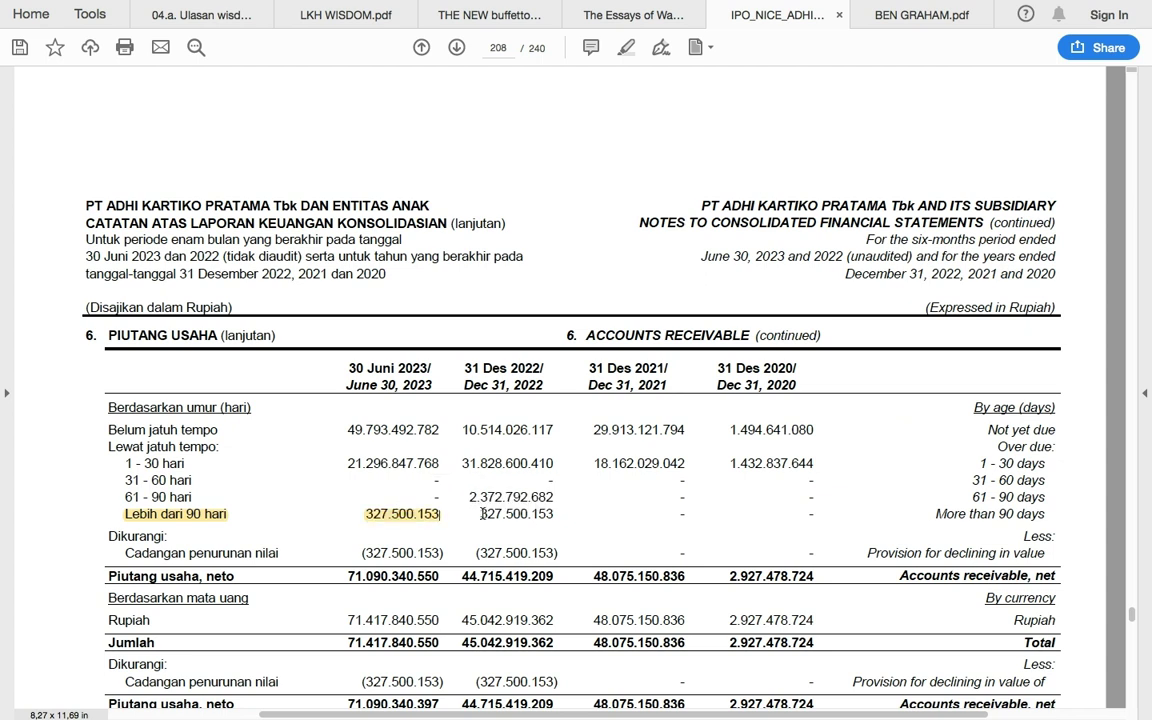
Step: On page 209, highlight the fixed assets' total acquisition cost additions and select the total accumulated depreciation additions
click(504, 47)
click(456, 48)
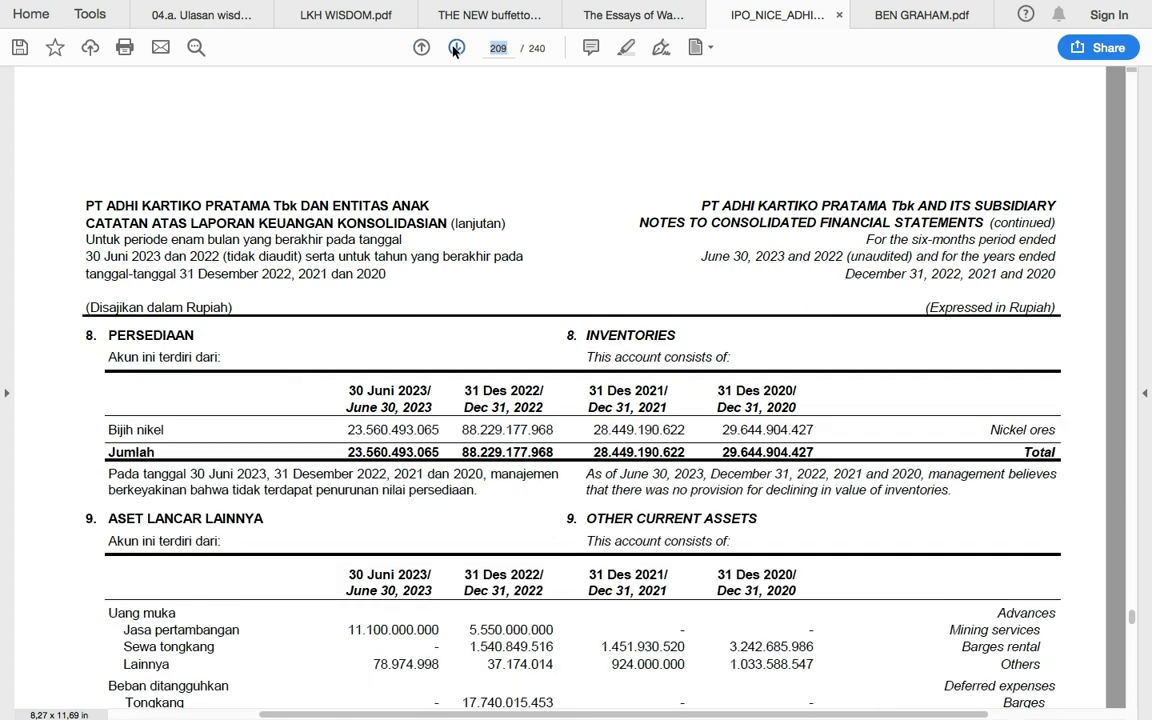
scroll(470, 355, down, 10)
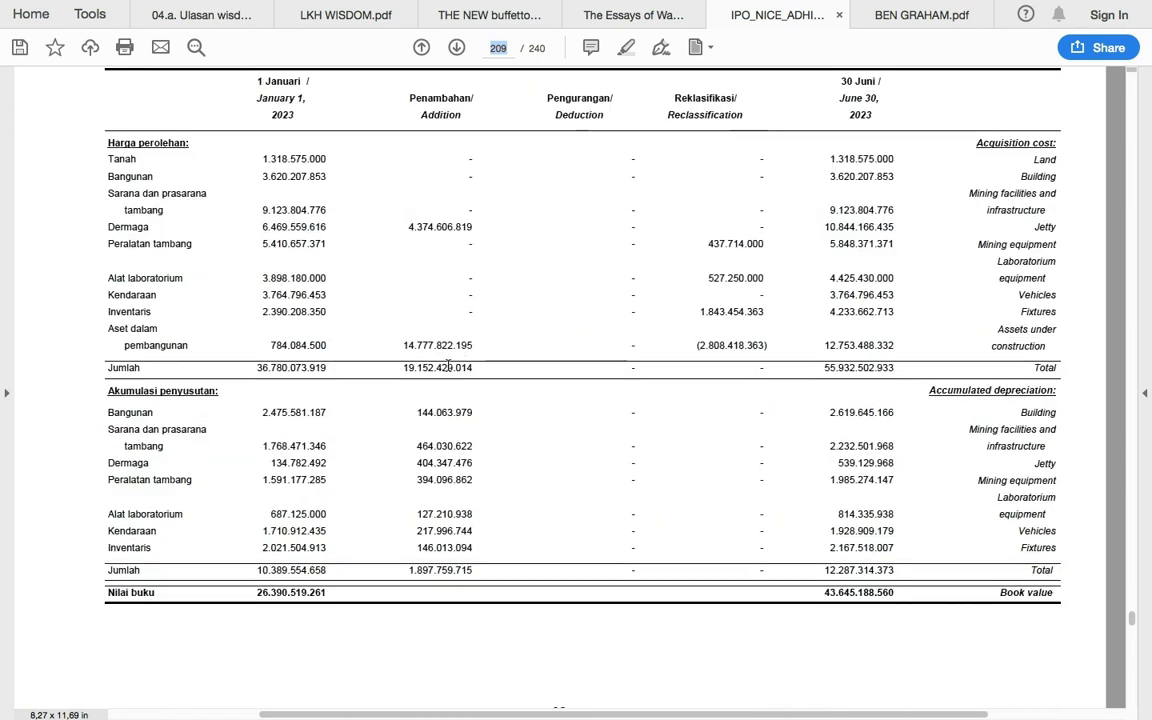
drag(402, 368, 473, 368)
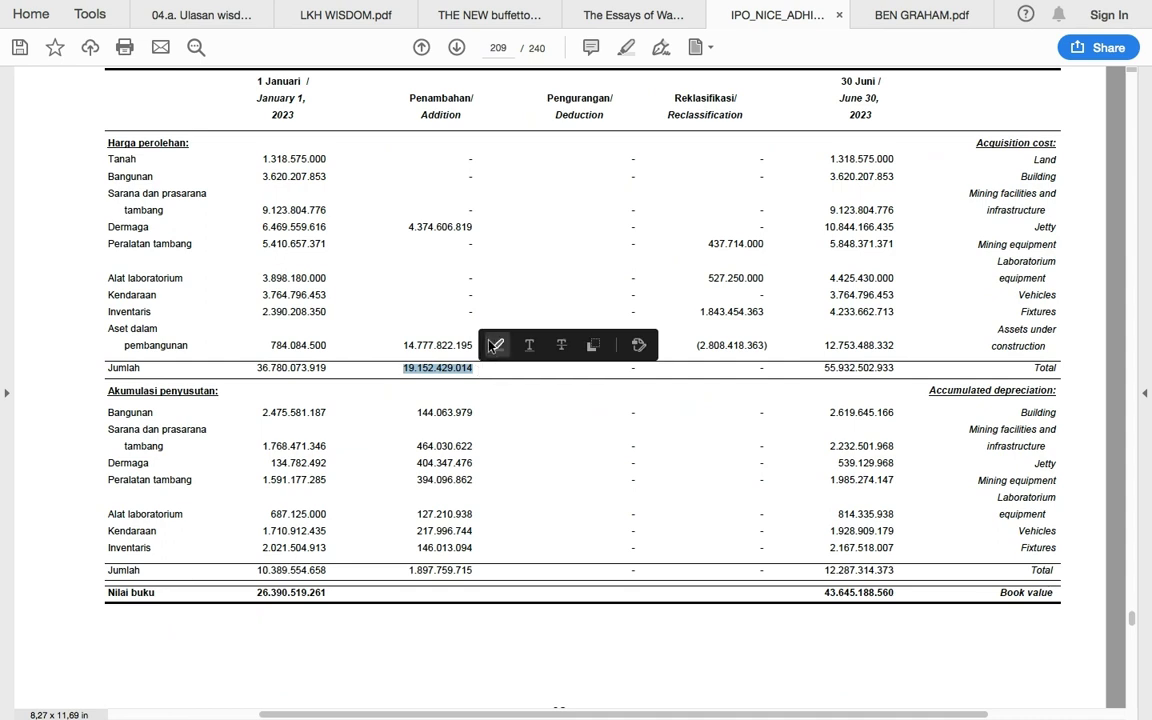
click(494, 345)
drag(408, 570, 473, 567)
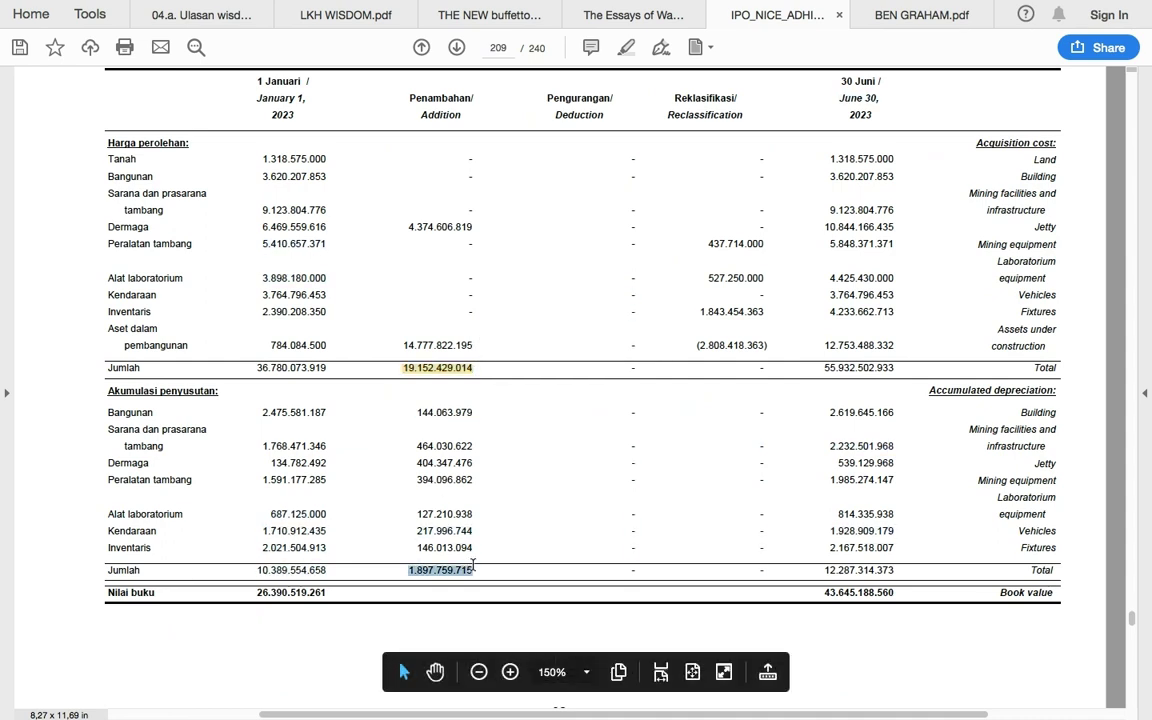
scroll(468, 410, down, 6)
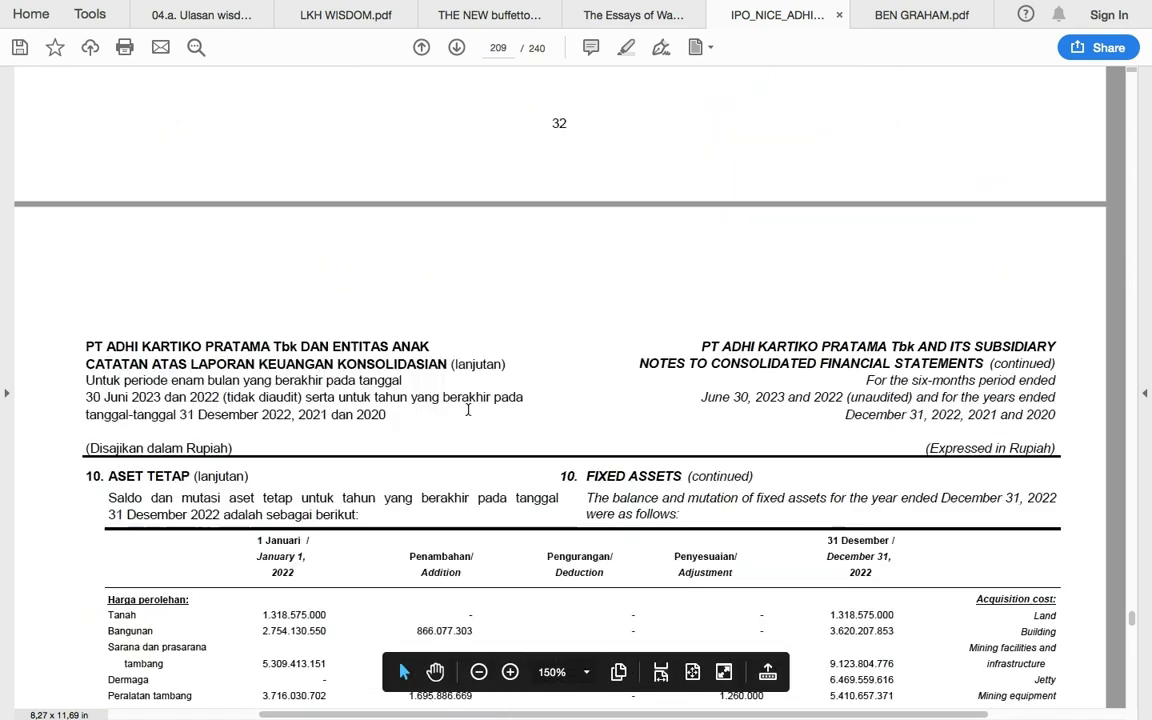
Step: On page 210, highlight the 2022 fixed assets' total acquisition cost additions and select the total accumulated depreciation additions
scroll(468, 410, down, 5)
drag(401, 378, 482, 380)
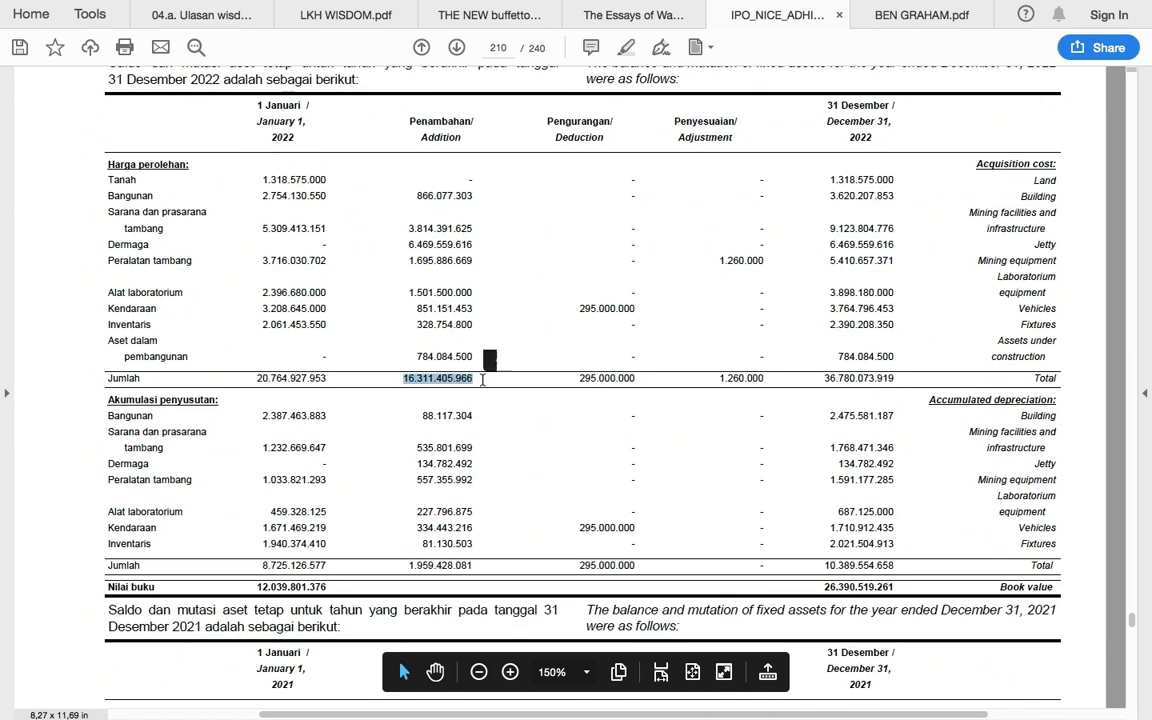
click(500, 352)
drag(408, 566, 512, 533)
click(505, 537)
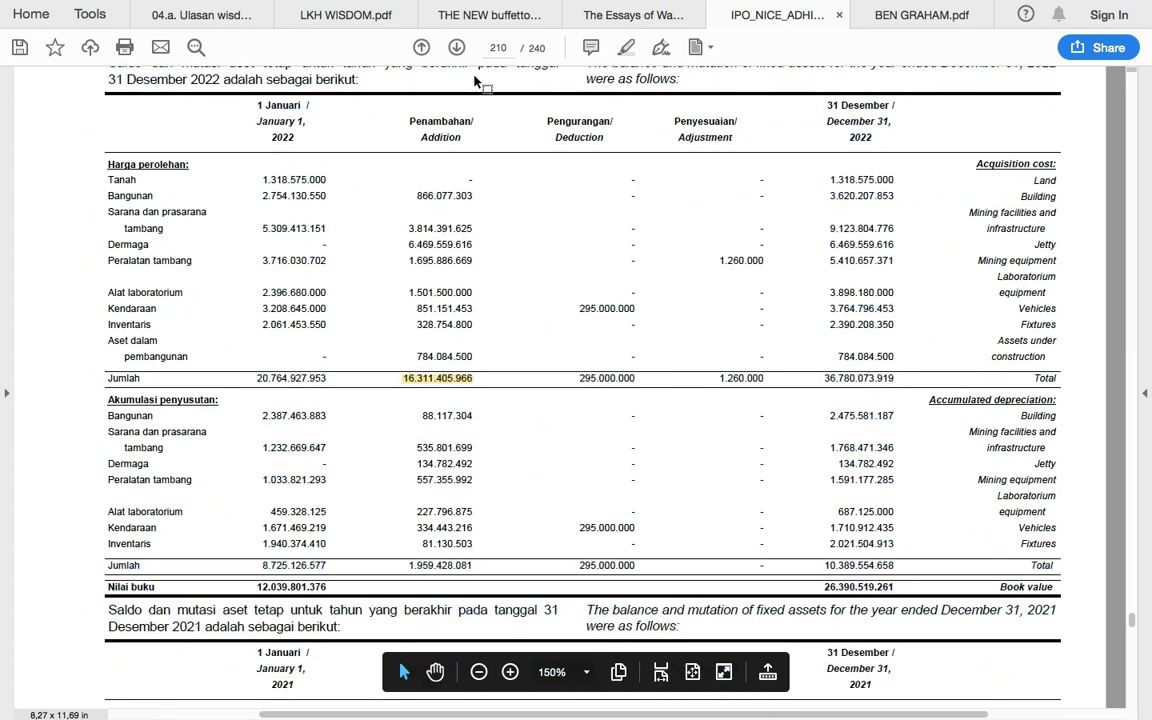
Step: Go to page 225 and highlight "Penyusutan aset hak guna (Catatan 12)" in the general and administrative expenses table
click(503, 49)
text(225)
key(Return)
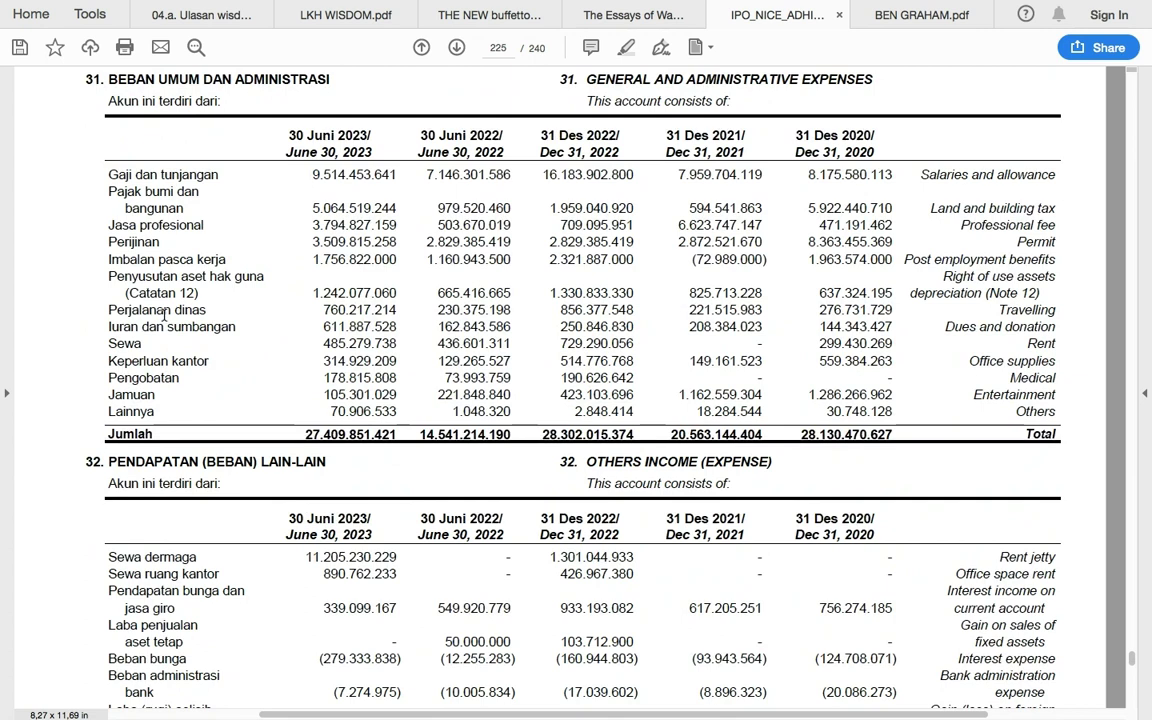
drag(110, 274, 198, 294)
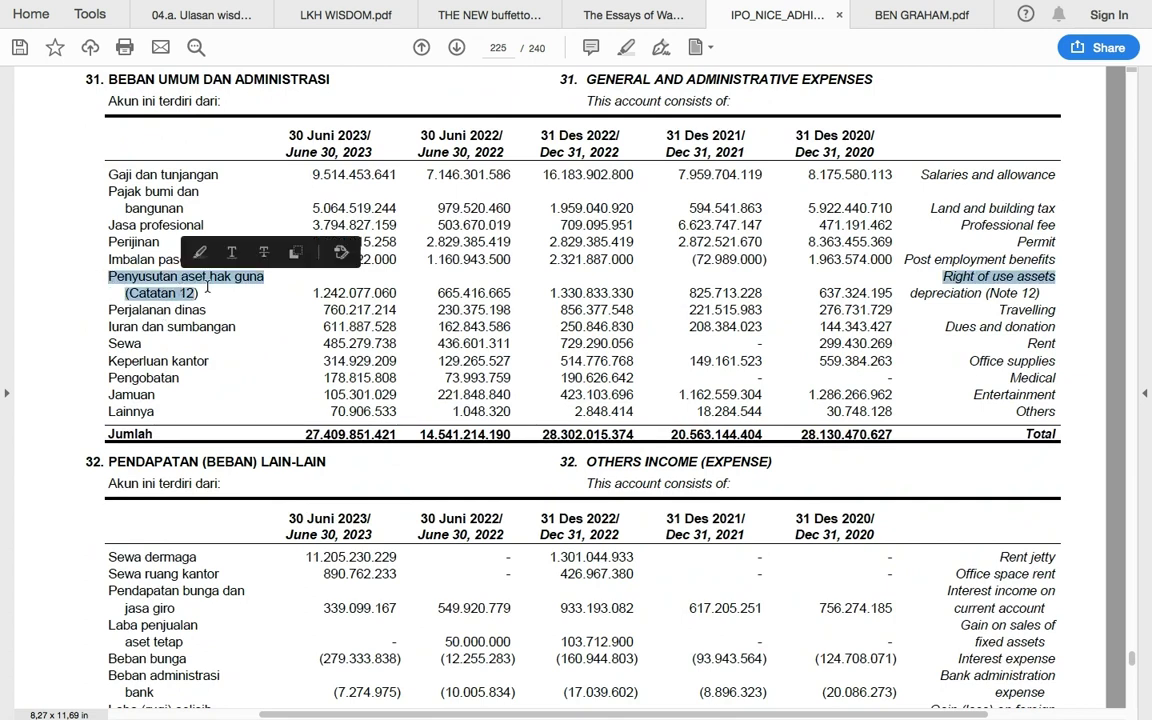
click(199, 252)
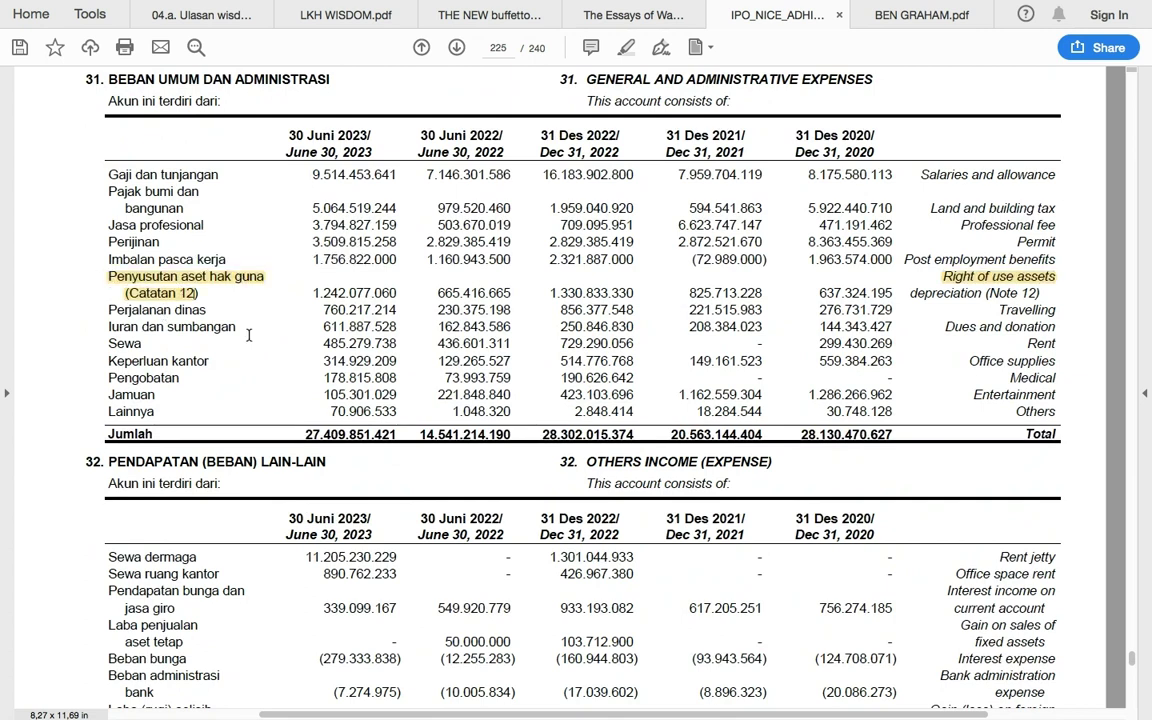
Step: In the others income (expense) table of note 32, highlight "Laba penjualan aset tetap" and "Laba (rugi) selisih kurs, neto"
scroll(249, 335, down, 3)
drag(106, 382, 184, 399)
click(199, 354)
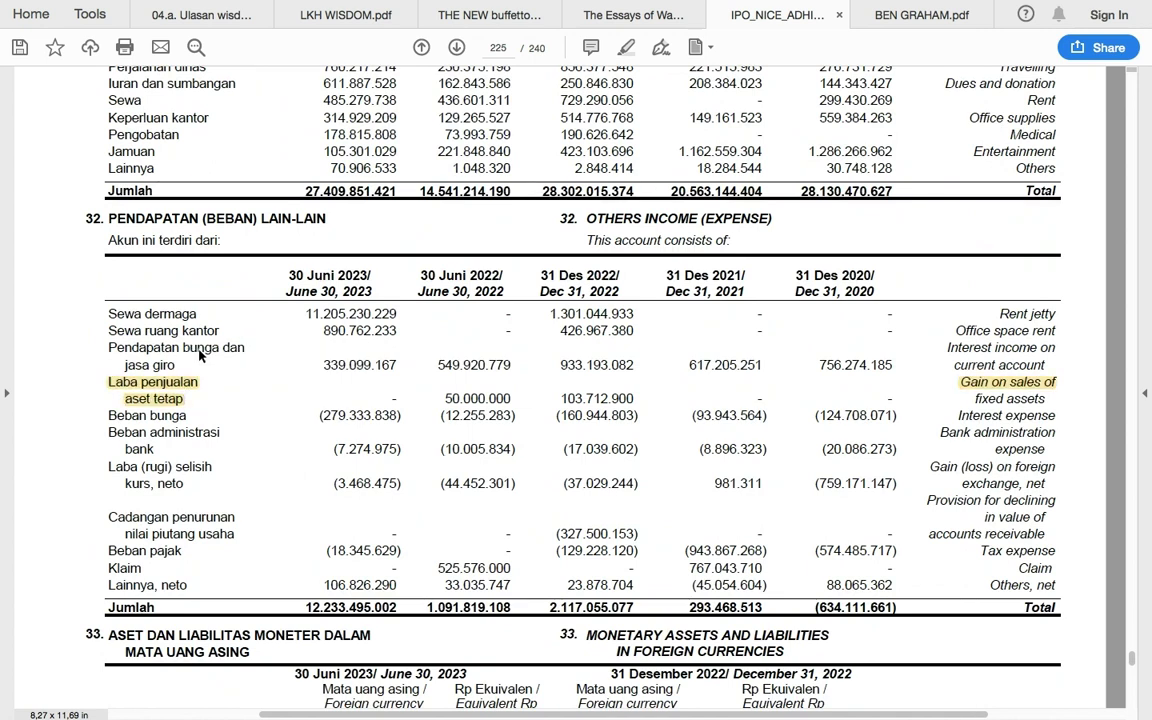
drag(108, 467, 207, 479)
click(211, 442)
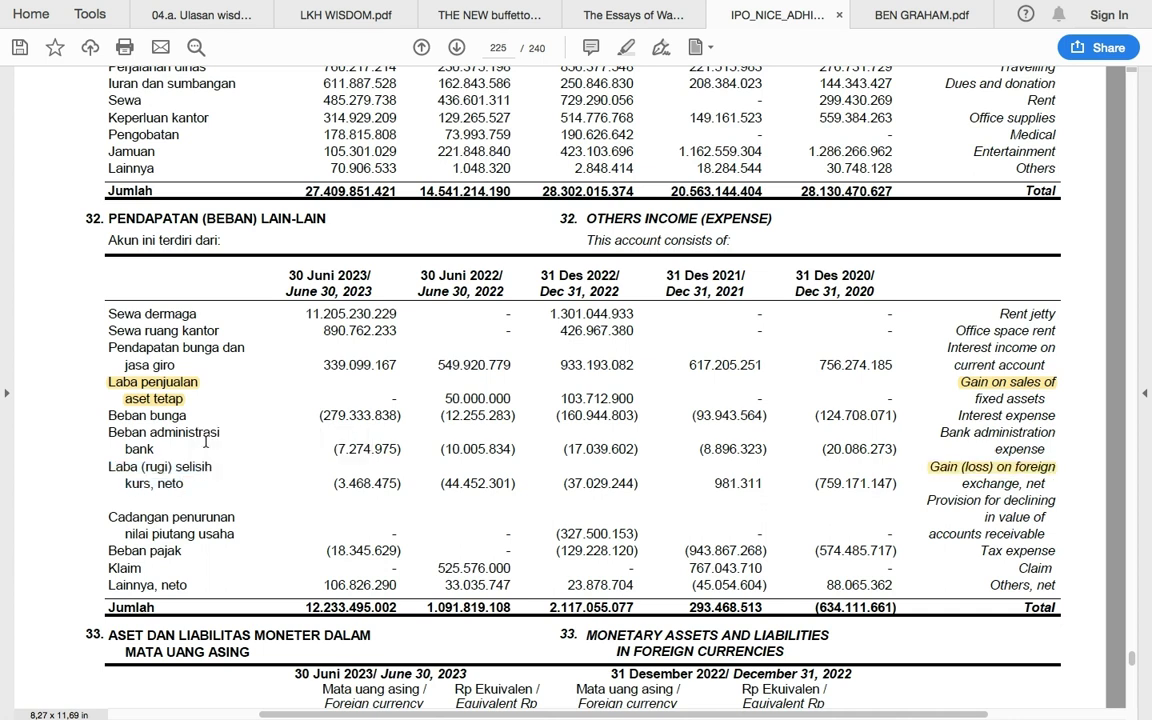
click(110, 469)
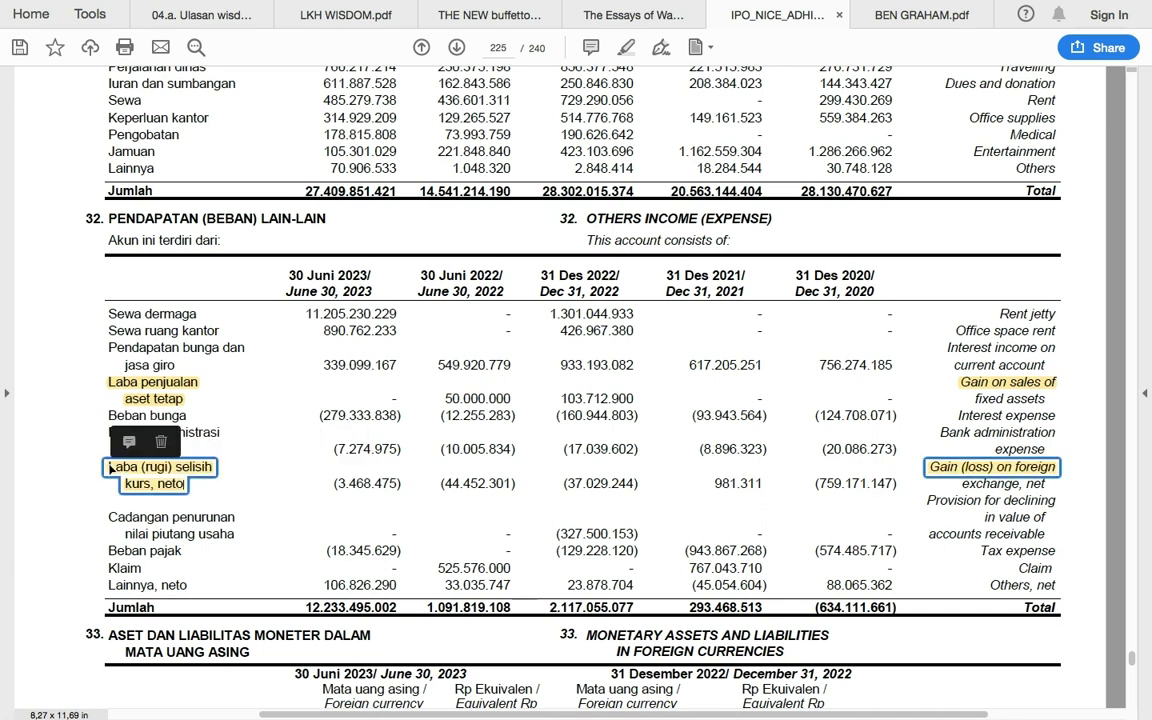
click(235, 468)
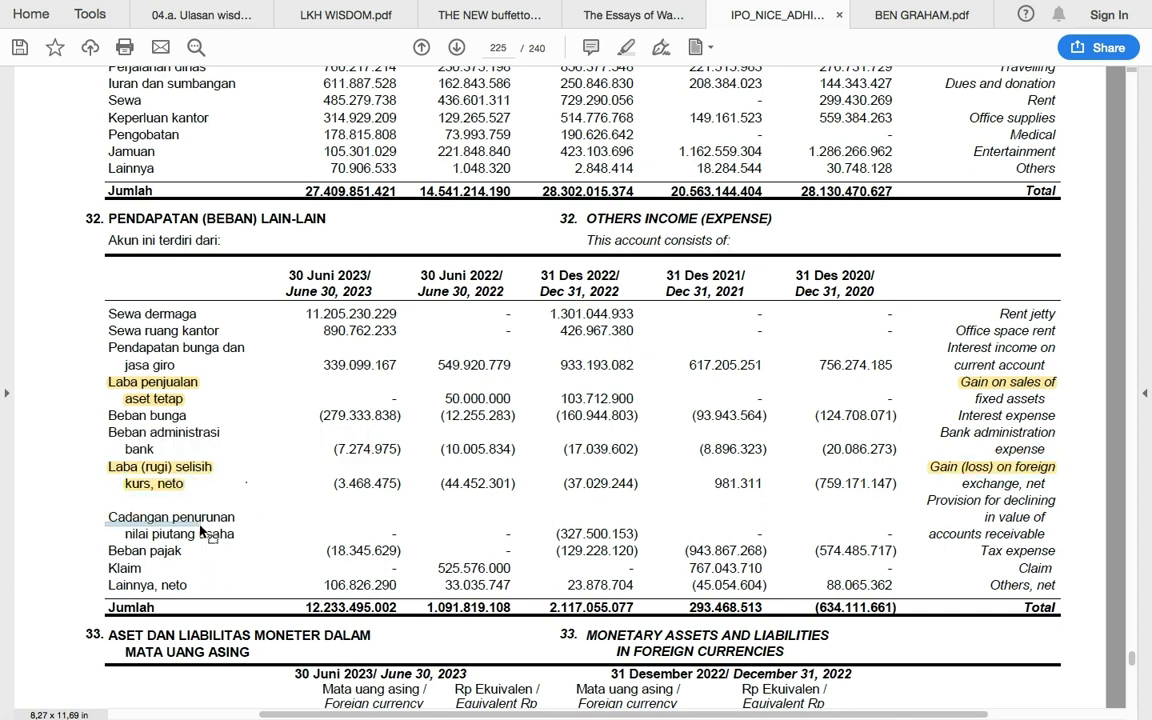
Step: In the same note 32 table, highlight "Cadangan penurunan nilai piutang usaha" and "Klaim"
drag(112, 516, 234, 534)
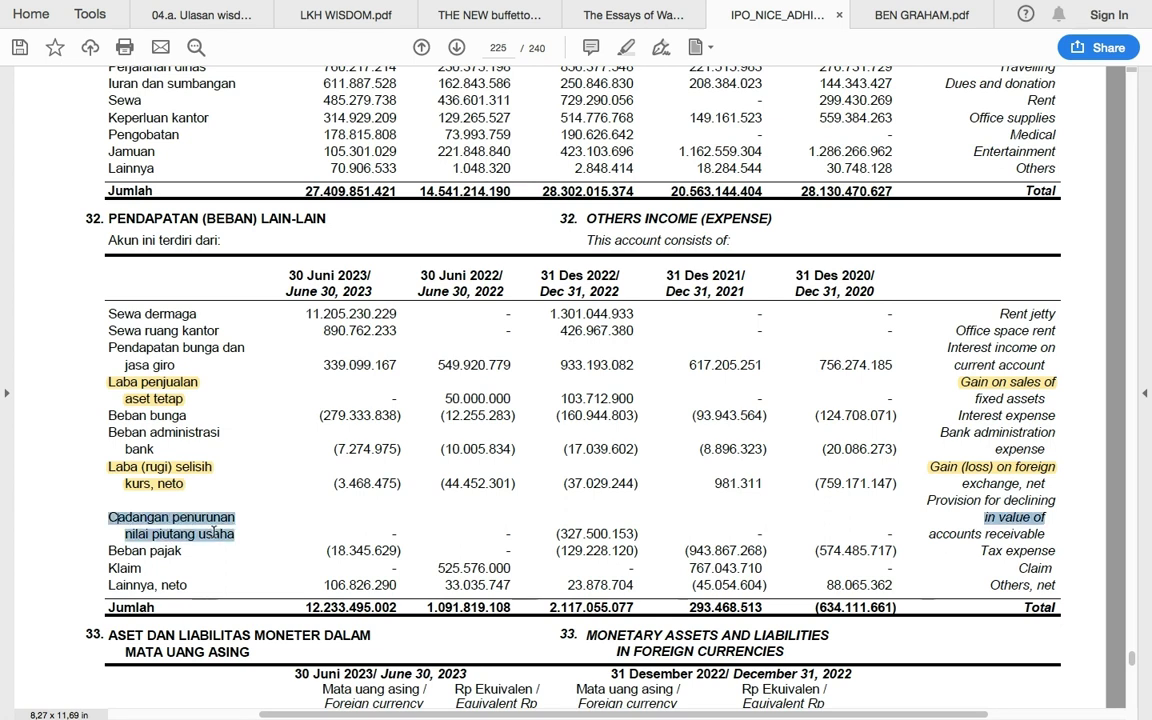
click(210, 443)
drag(108, 568, 142, 569)
click(170, 545)
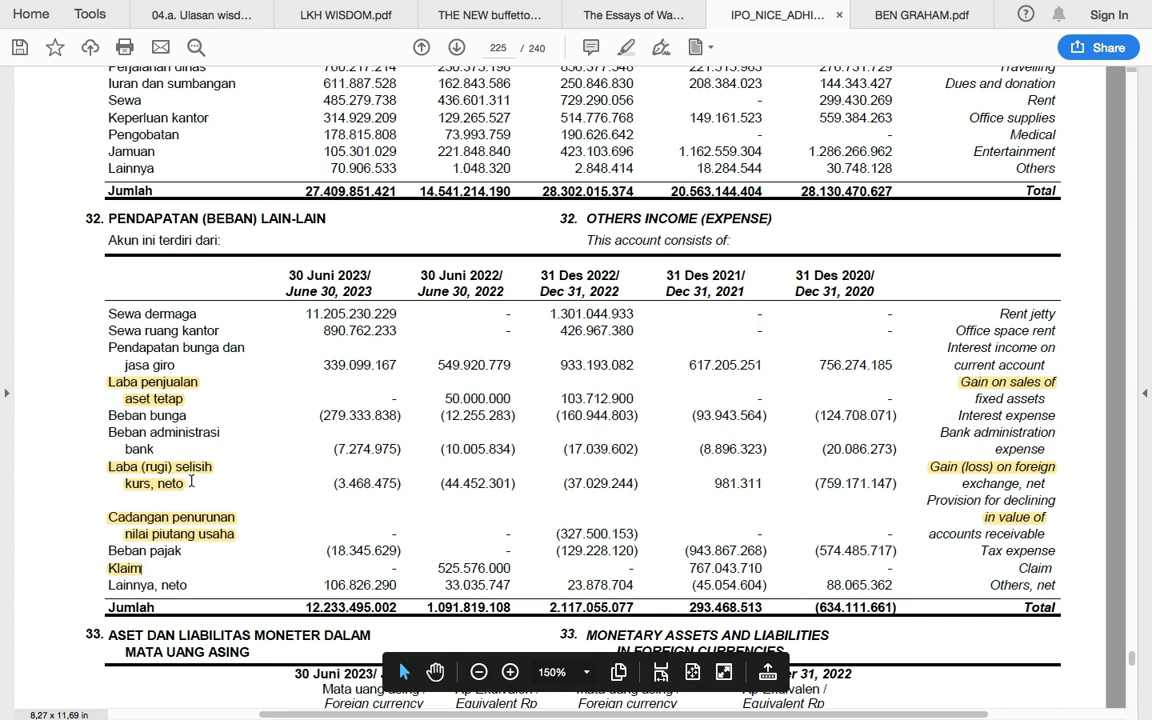
Step: Switch to the ALL COMPLETE workbook in Excel and check NICE's listed stock on the IPO Q422 and DATA IPO sheets
scroll(180, 440, down, 5)
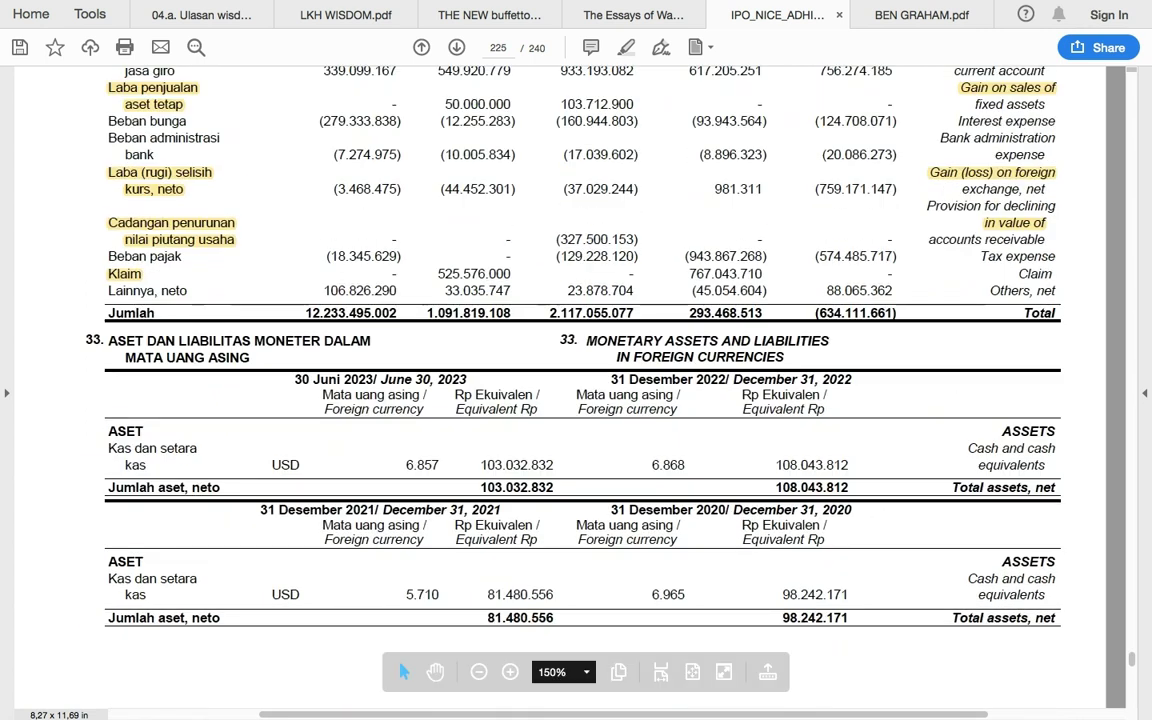
mouse_move(646, 704)
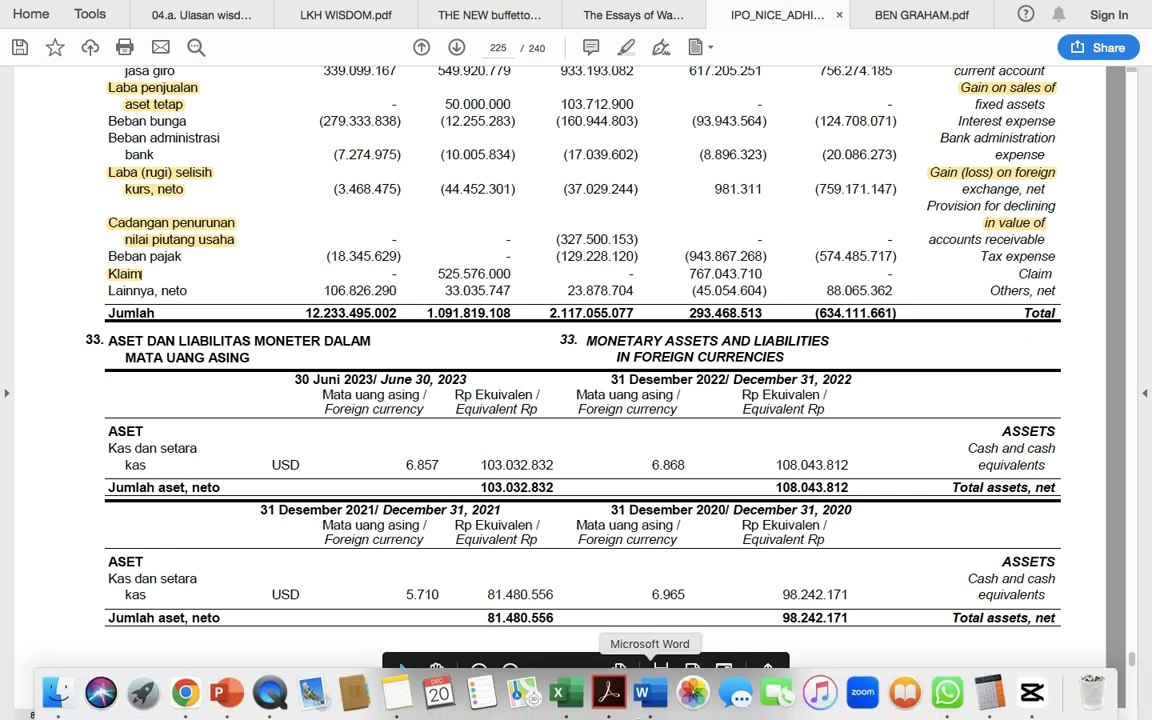
click(566, 693)
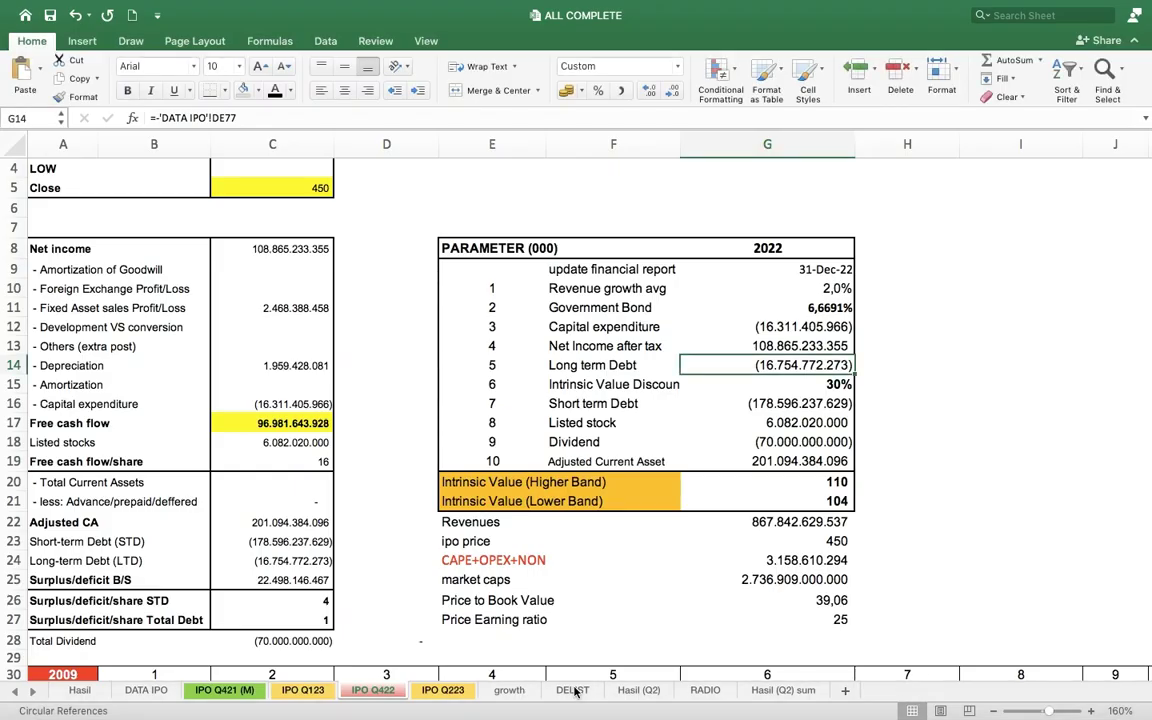
click(782, 422)
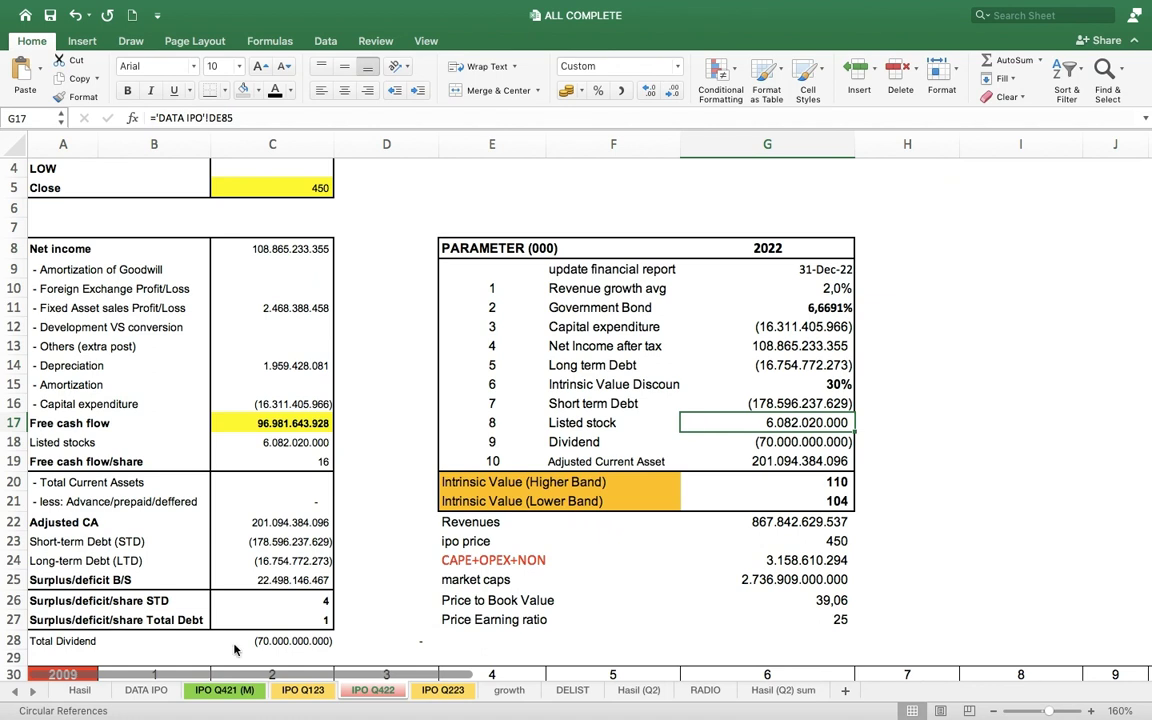
click(145, 690)
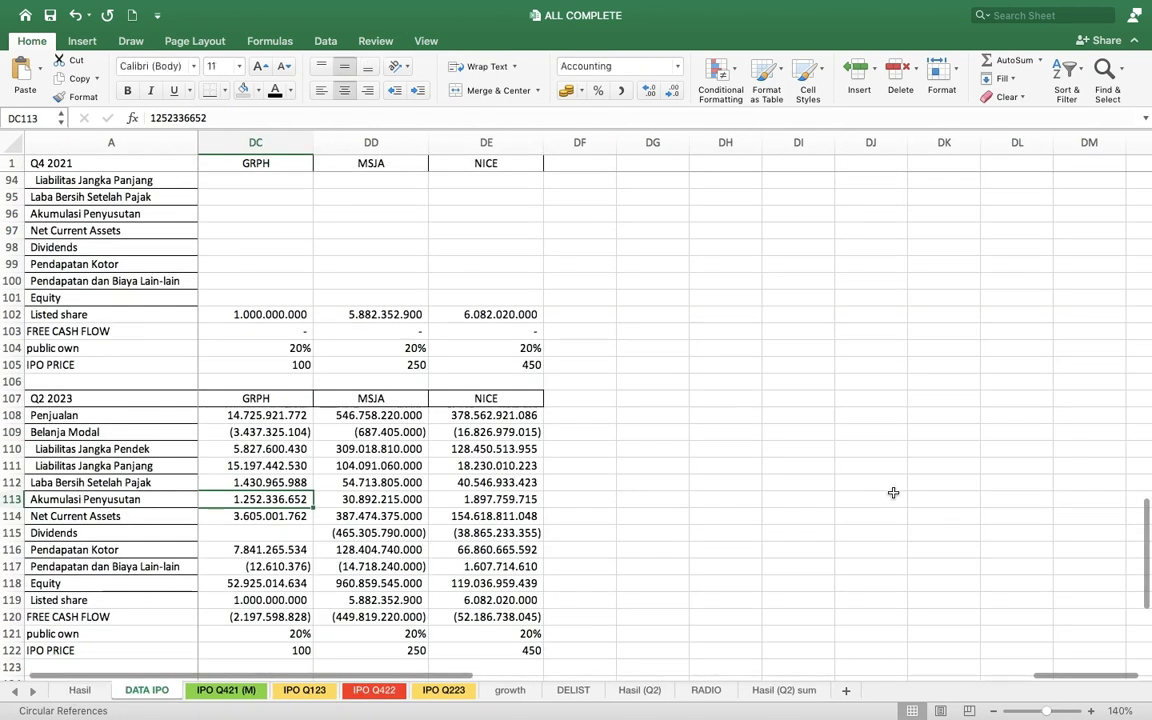
Step: On the Hasil sheet, select NICE's Listed Shares cell in the Q2 2023 block
click(79, 690)
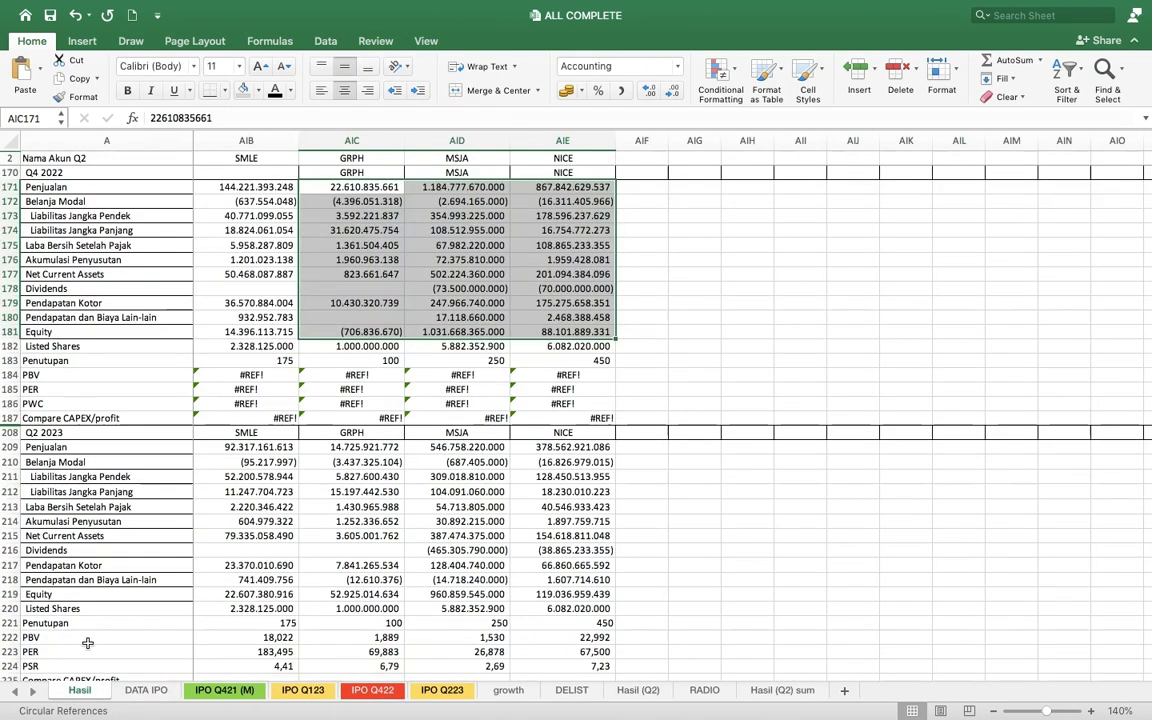
click(545, 609)
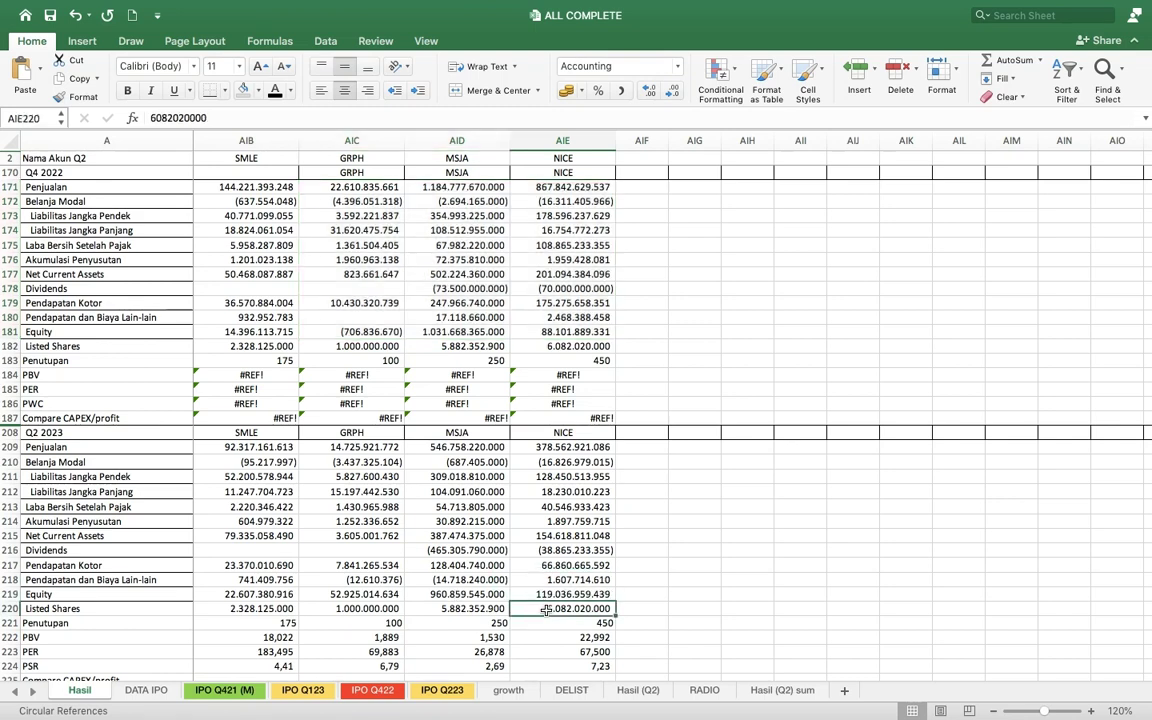
scroll(547, 609, down, 3)
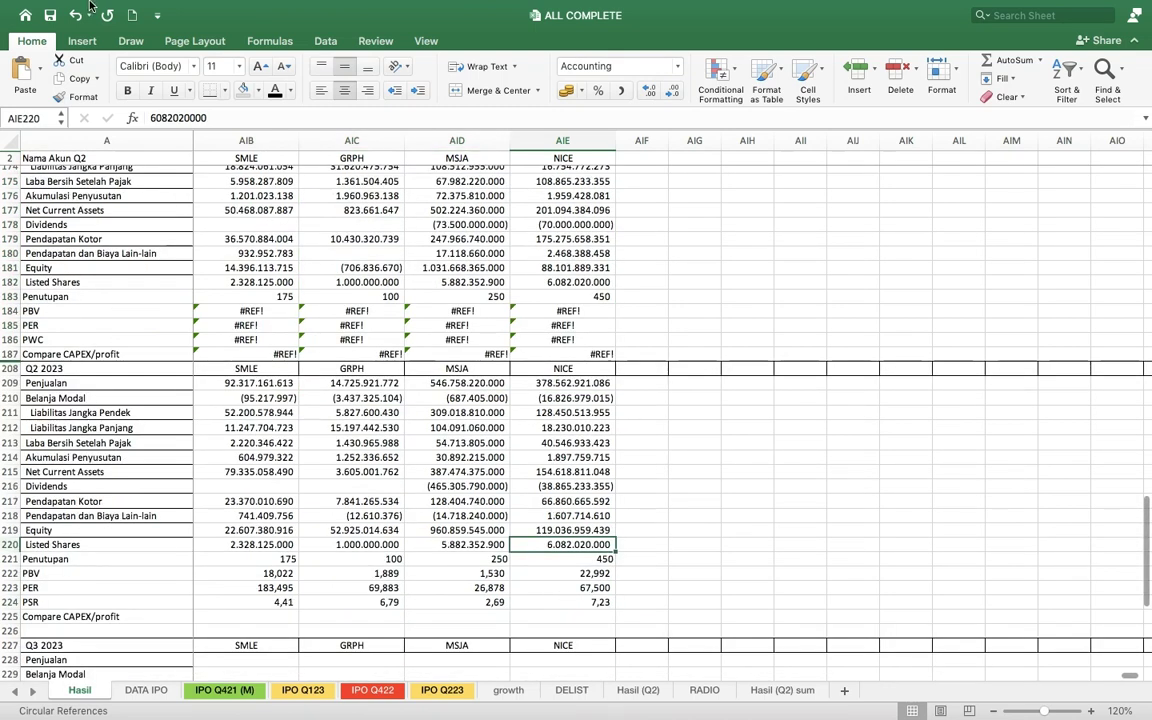
mouse_move(85, 14)
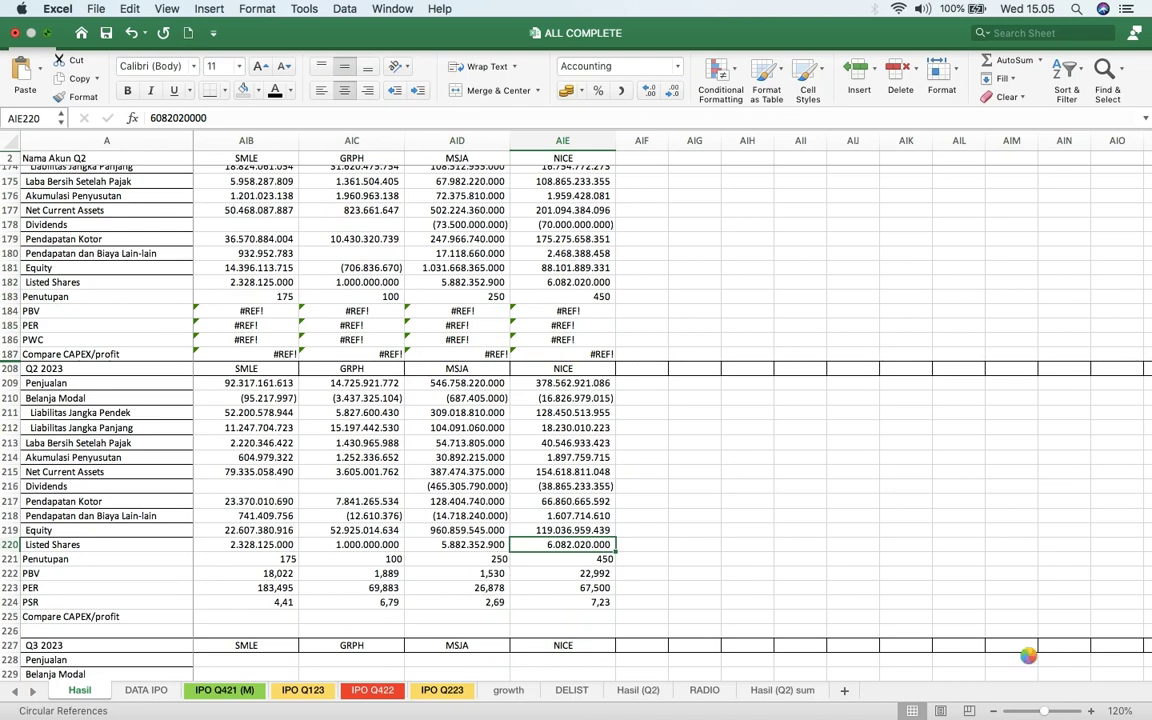
key(ctrl+super+f)
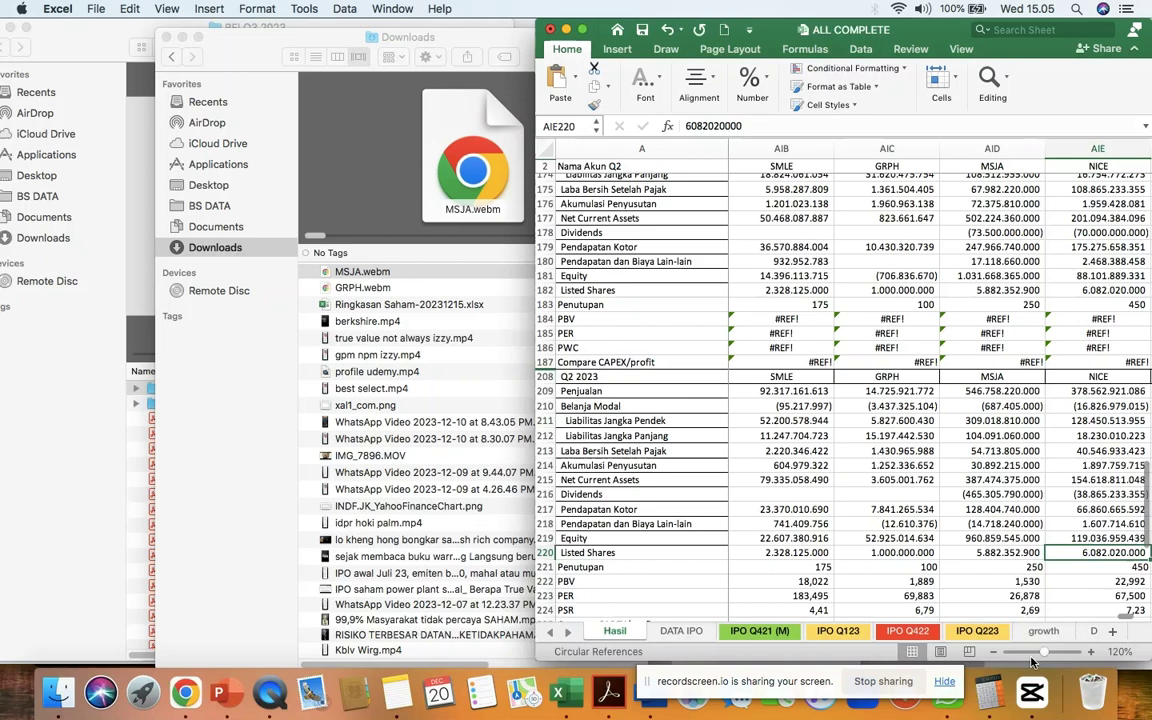
click(990, 692)
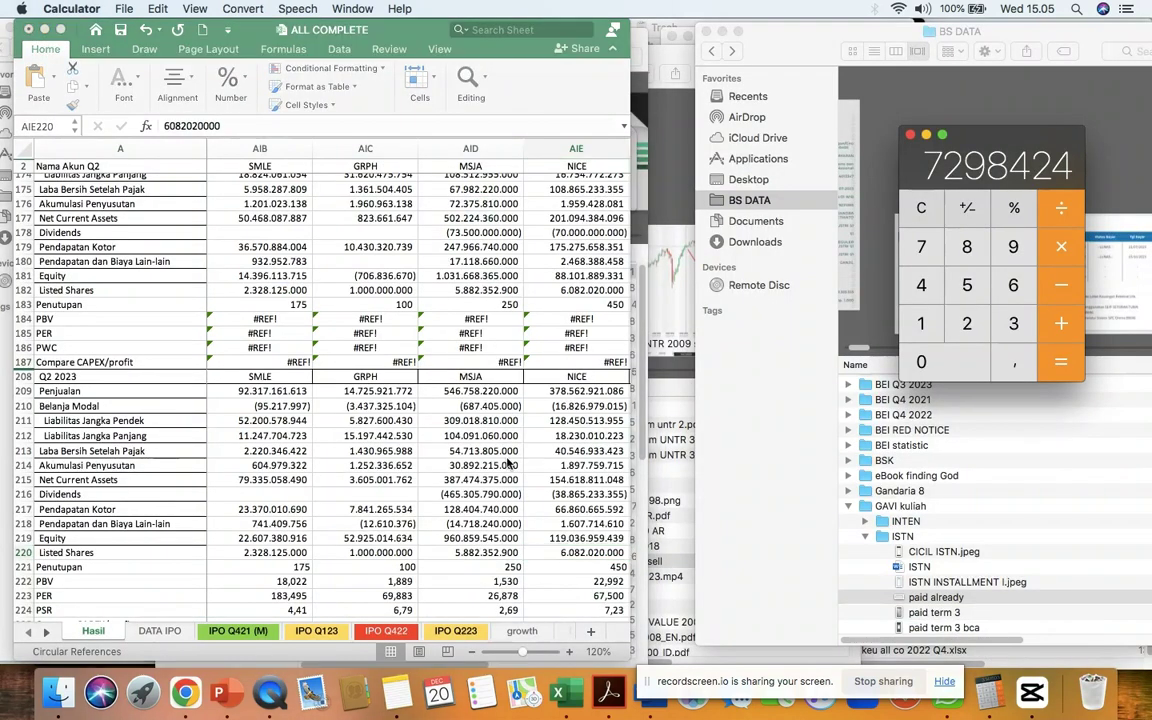
text(7)
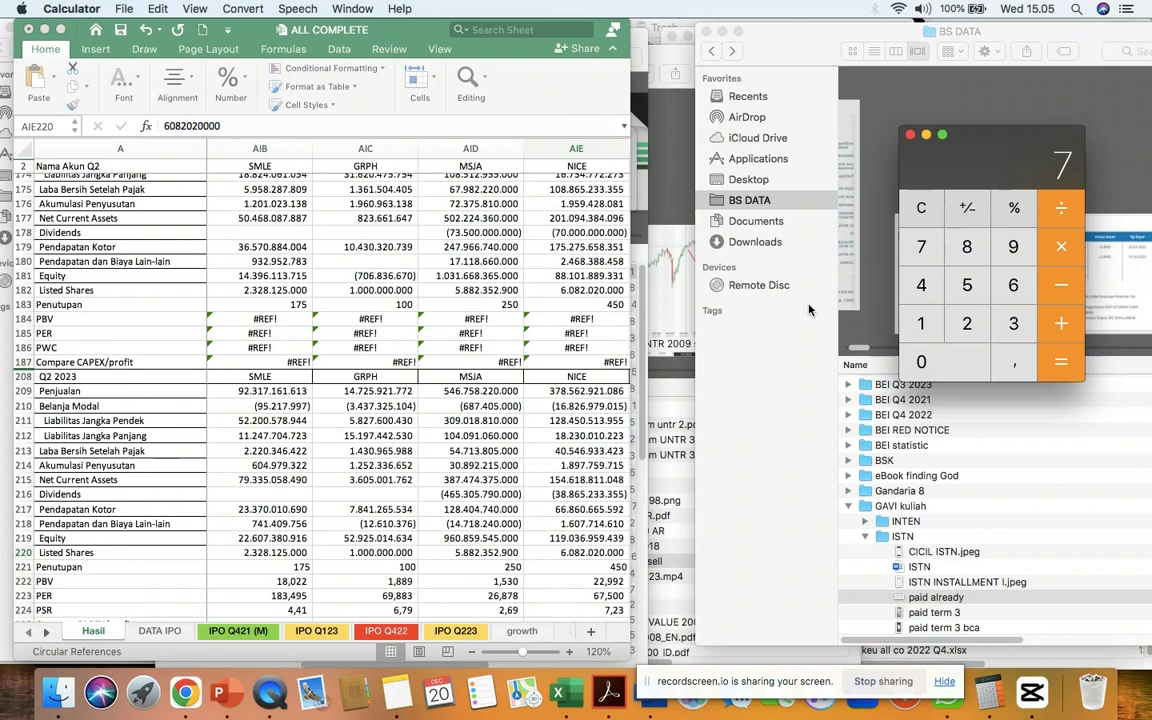
click(921, 210)
click(1010, 290)
click(968, 360)
click(962, 250)
click(966, 320)
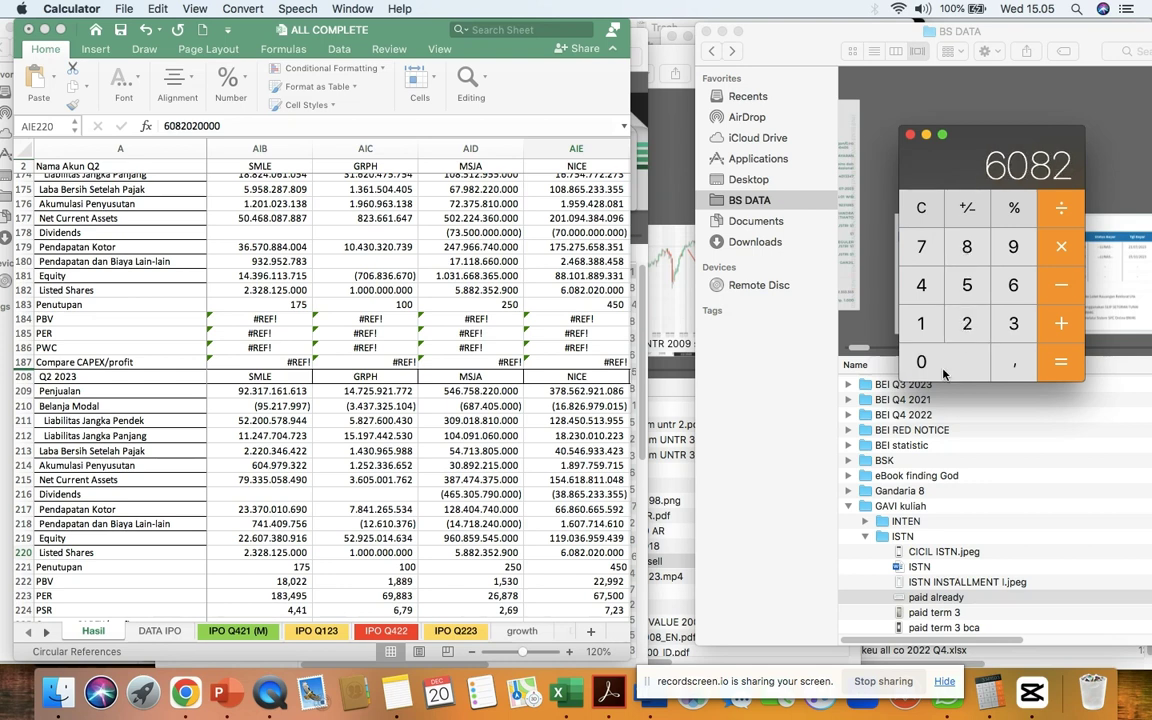
key(0)
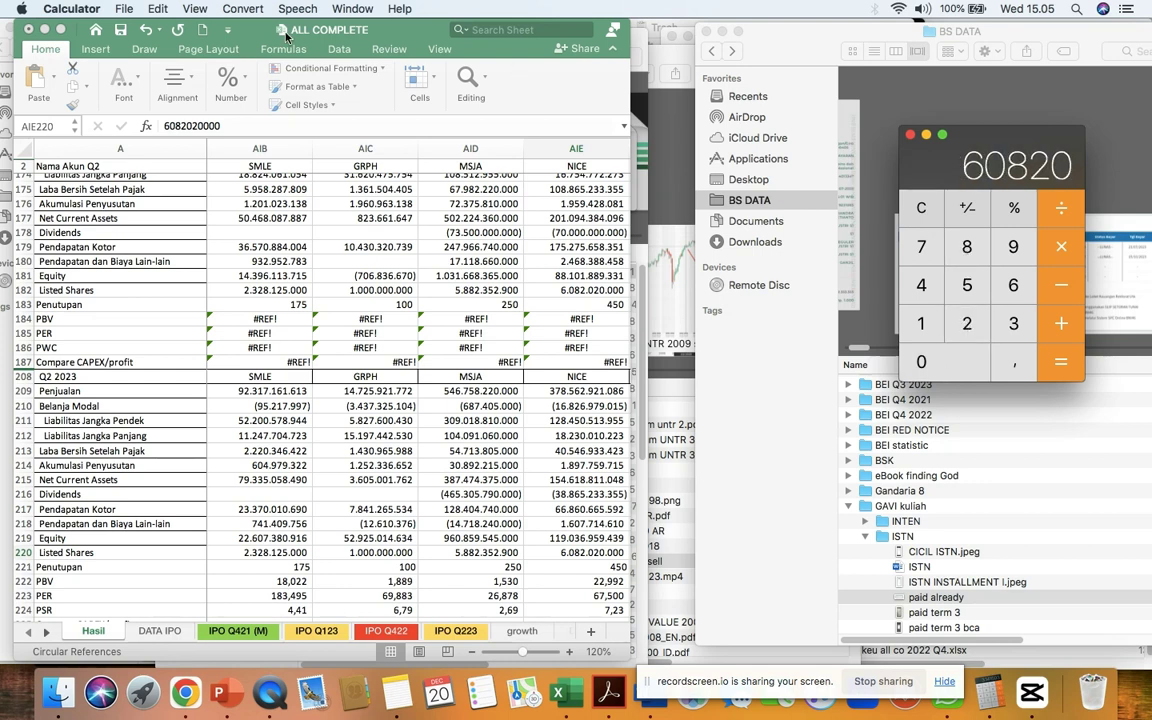
drag(401, 38, 924, 38)
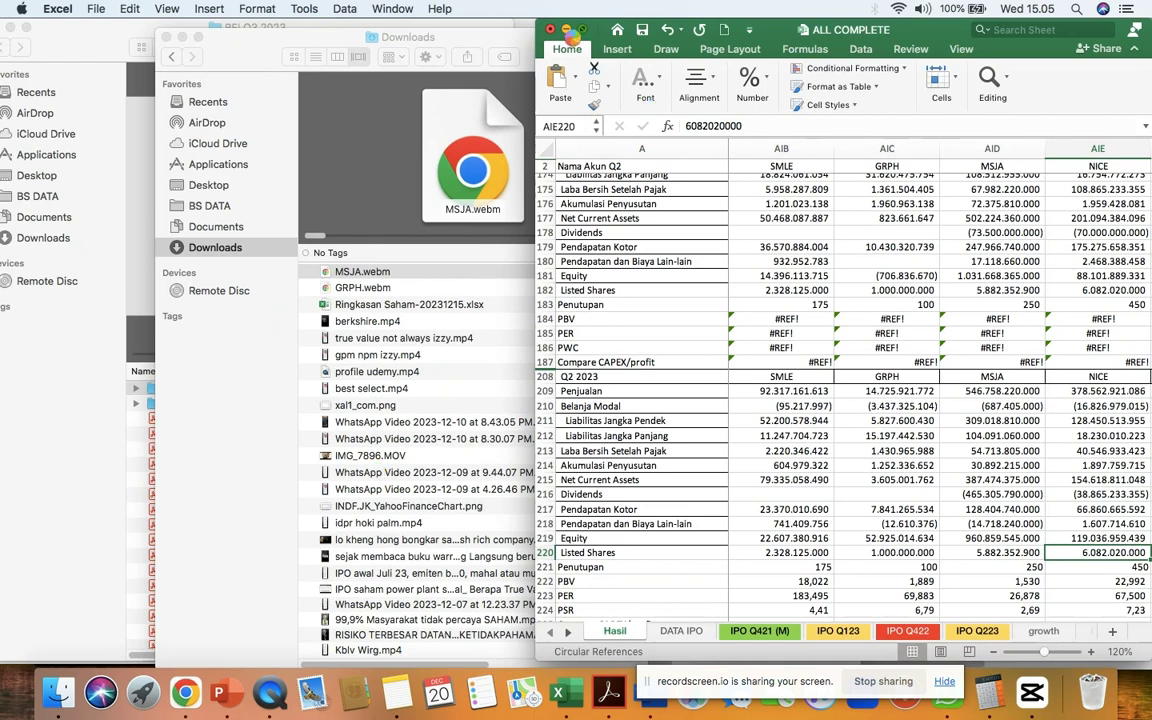
key(super+ctrl+f)
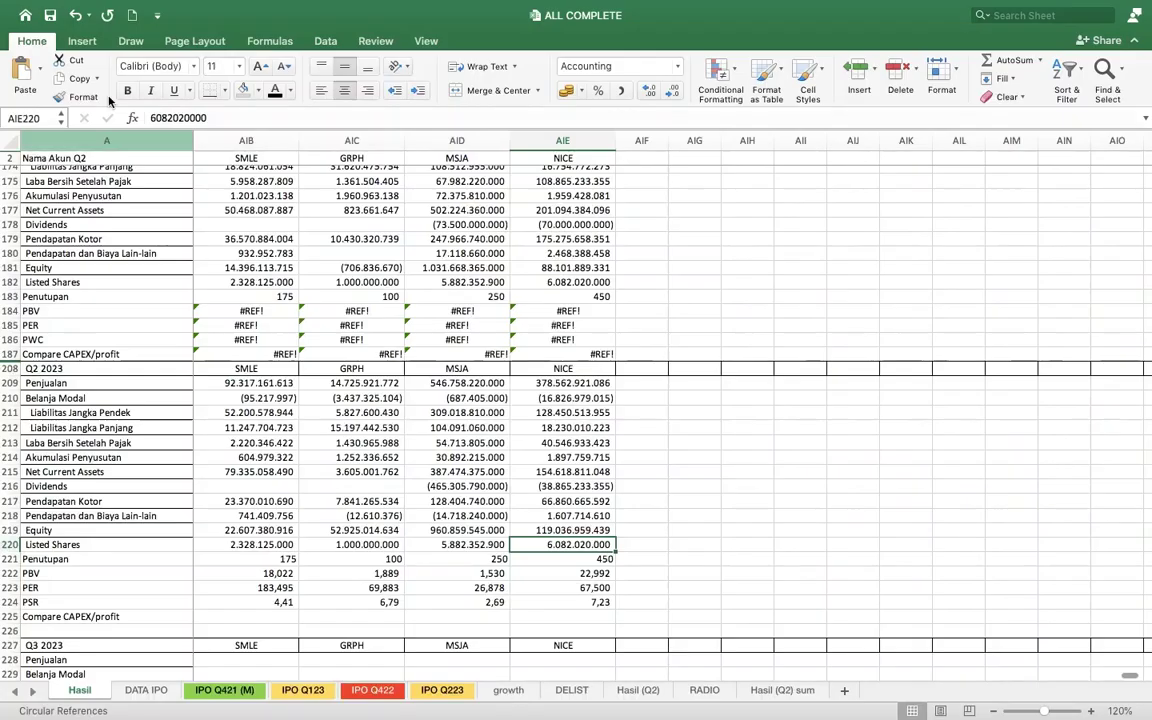
click(147, 117)
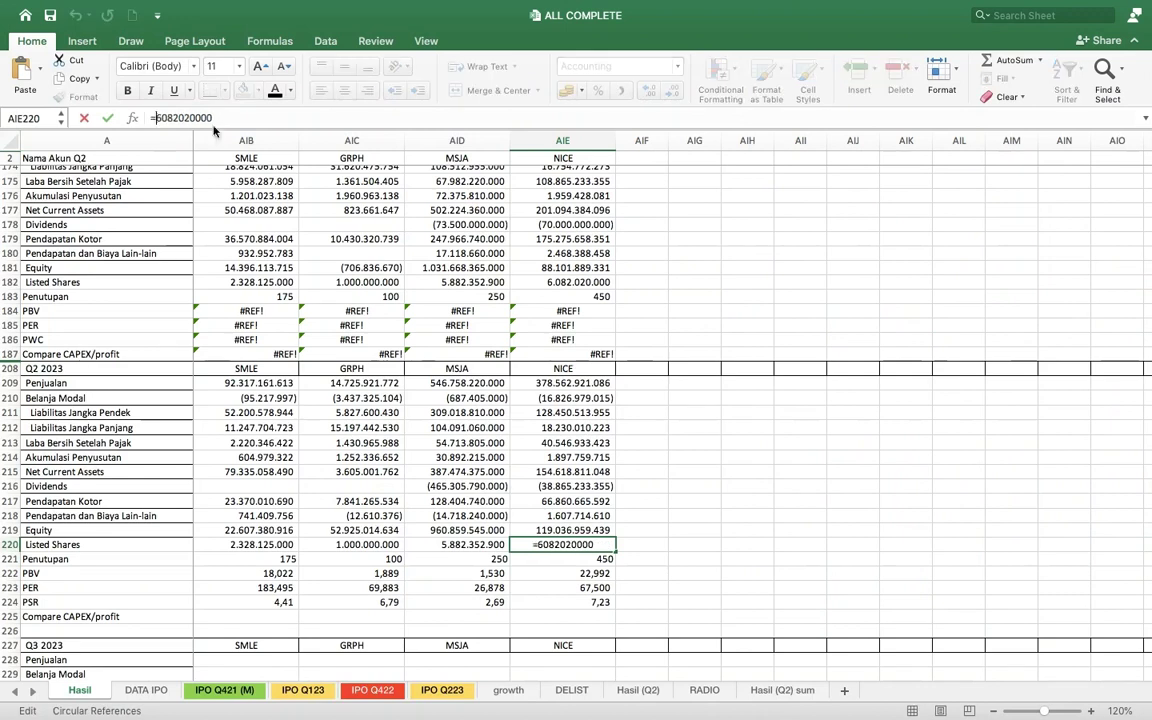
text(=)
text(+)
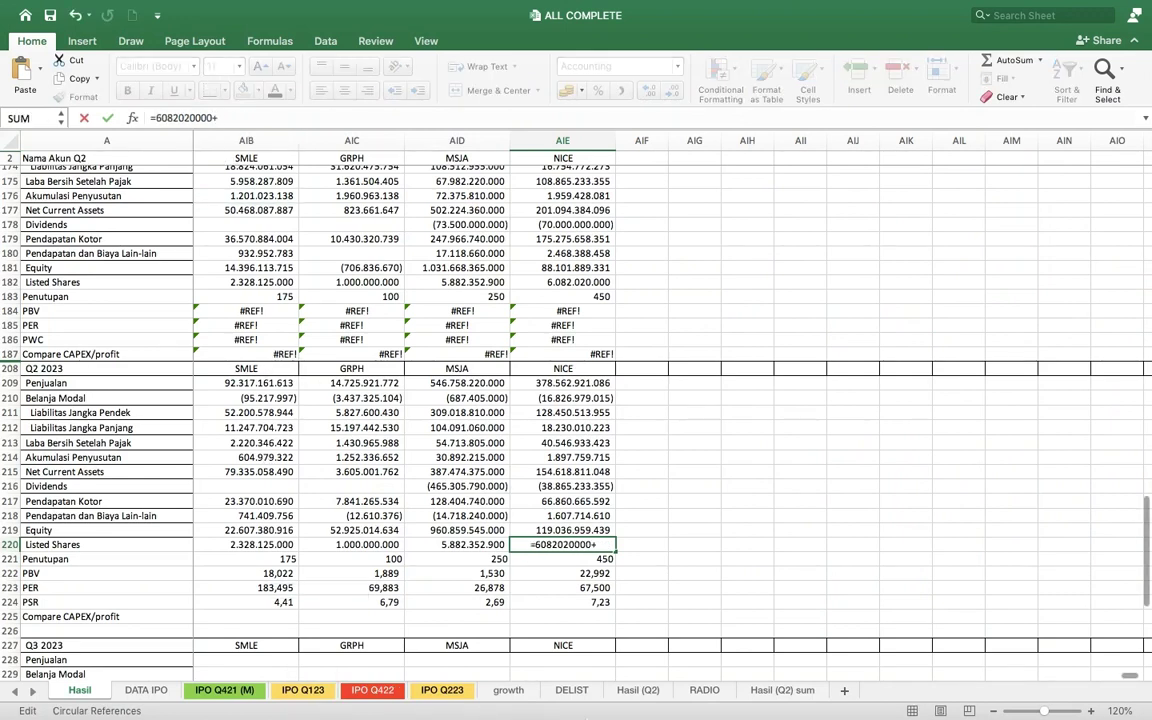
Step: Switch to the NICE prospectus in Acrobat and look up the public (Masyarakat) share count after the offering on page 16
click(583, 692)
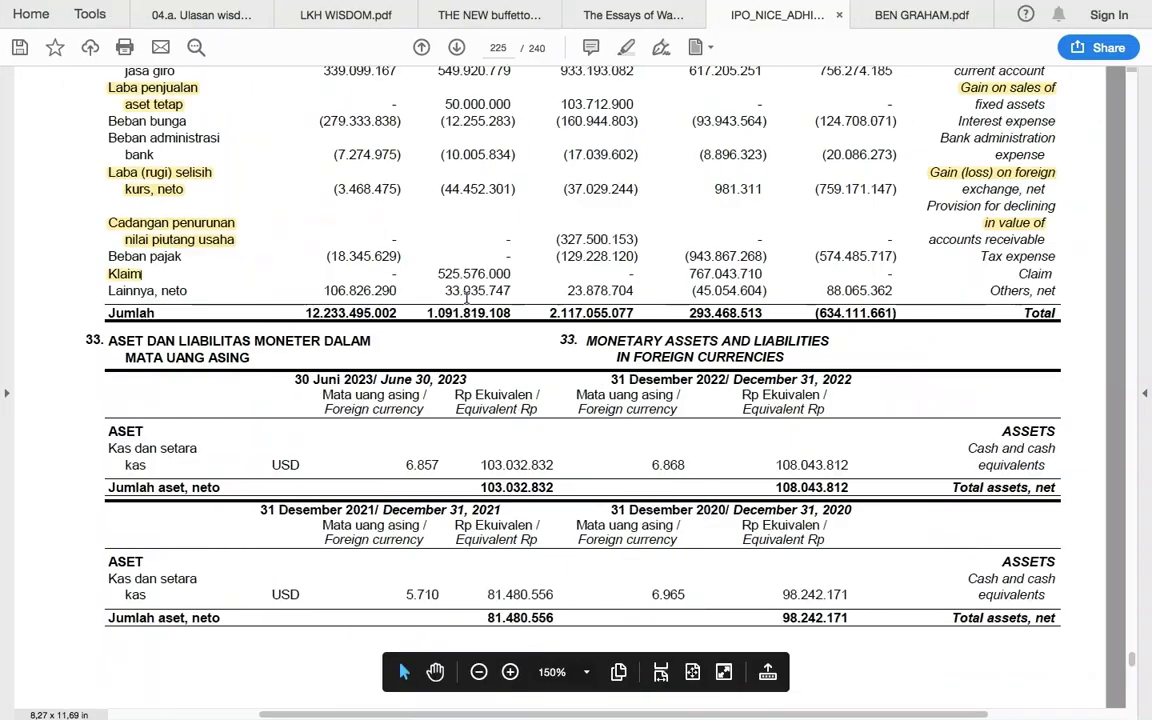
click(493, 47)
text(16)
key(Return)
scroll(432, 268, down, 5)
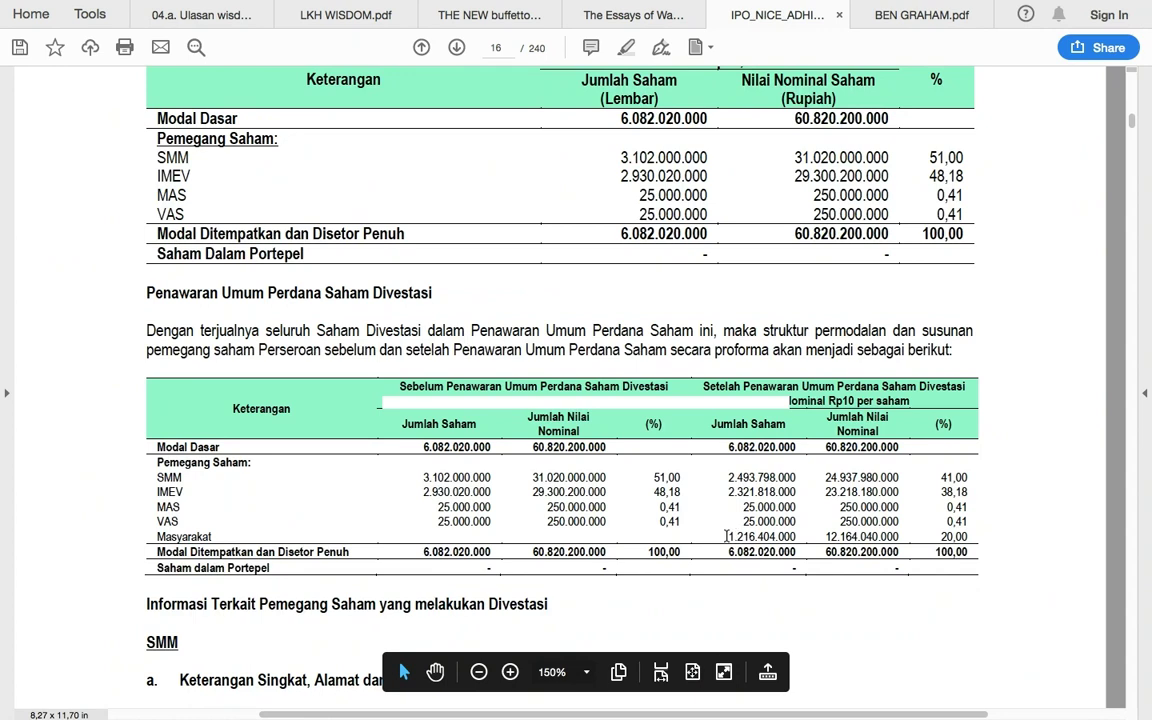
mouse_move(735, 695)
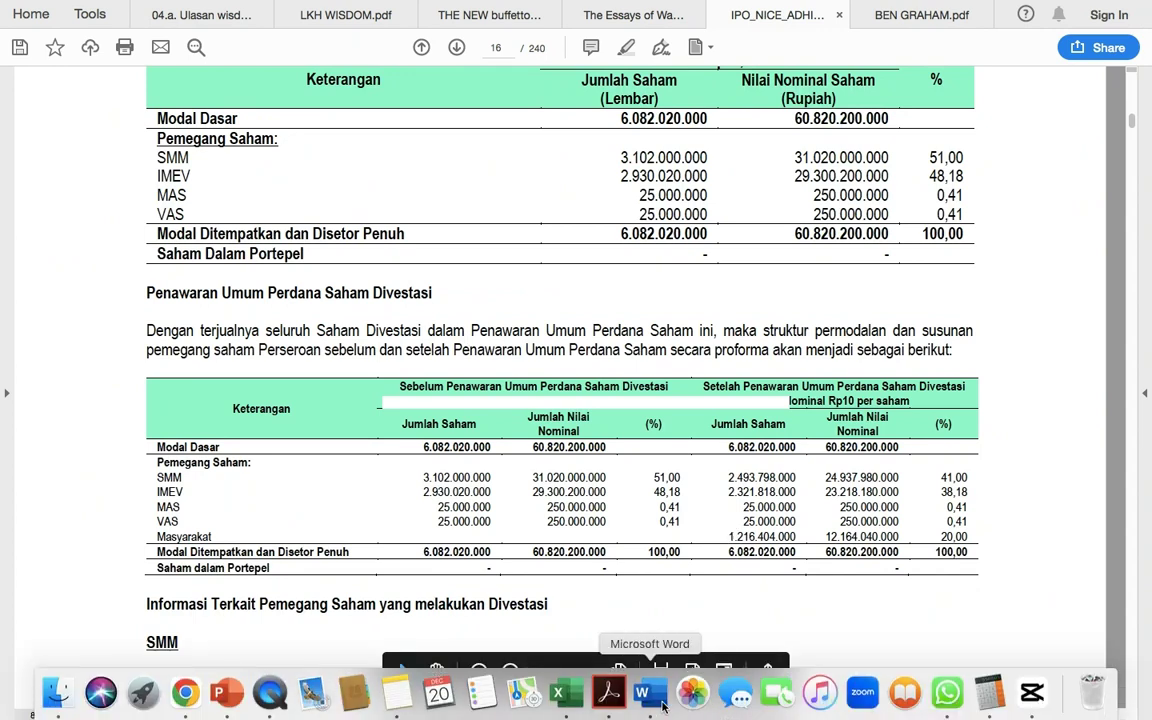
click(578, 697)
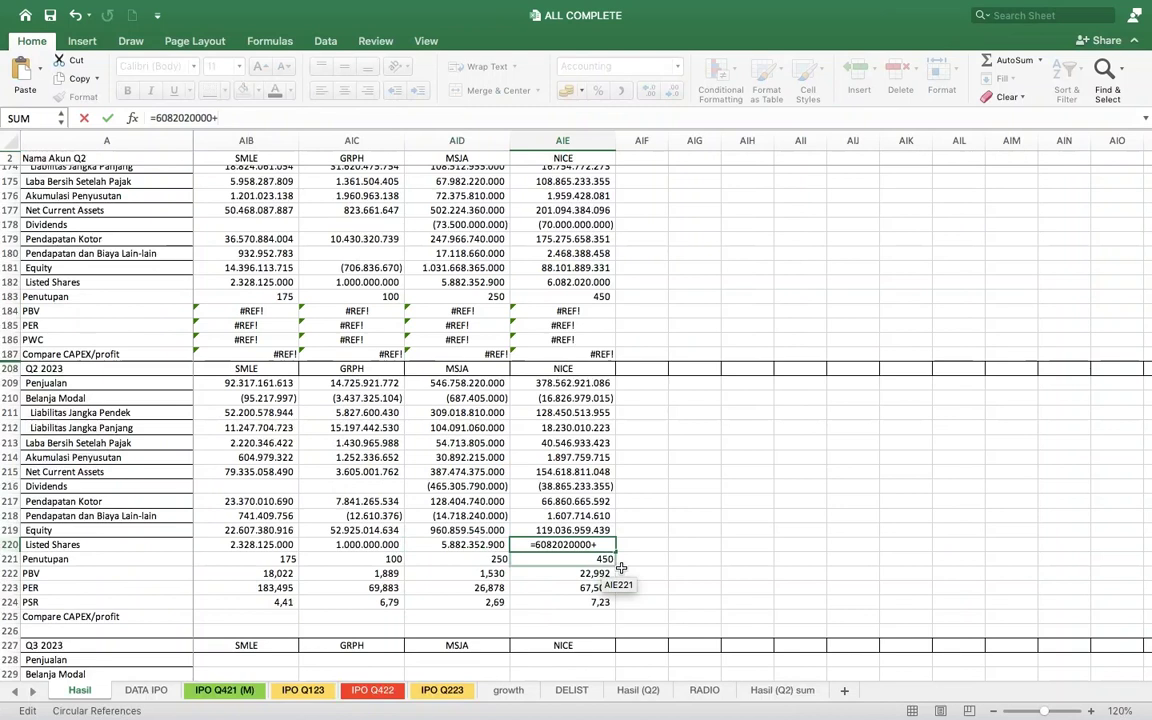
text(1)
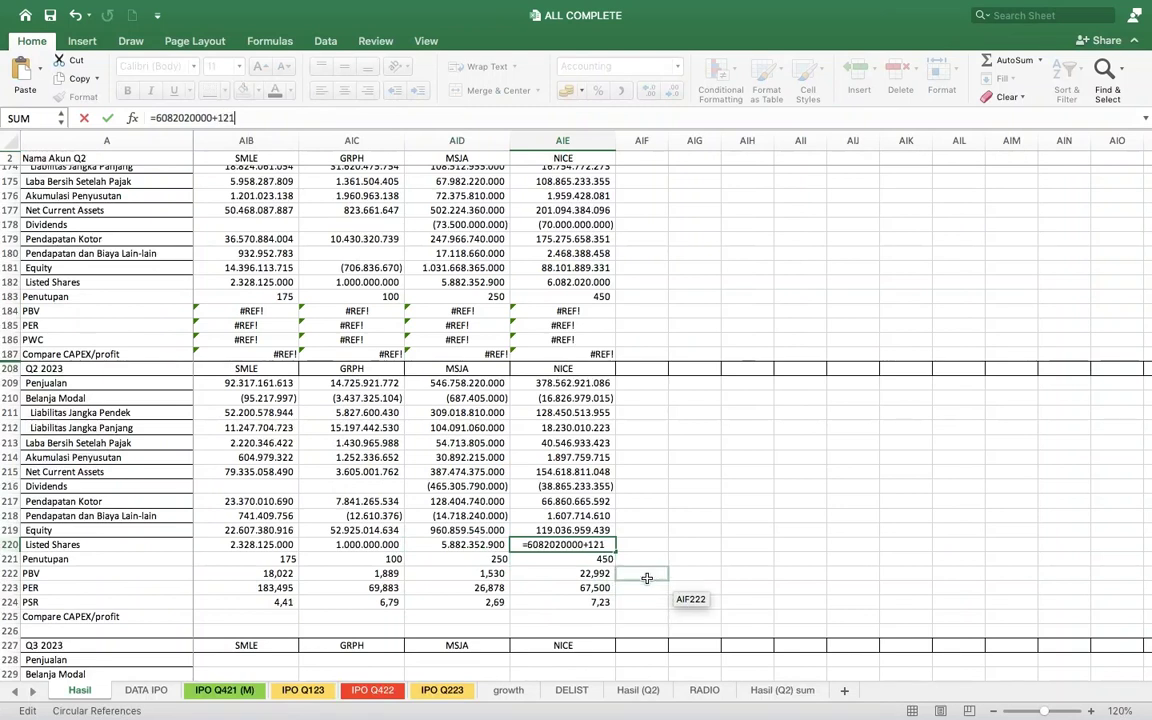
text(6404000)
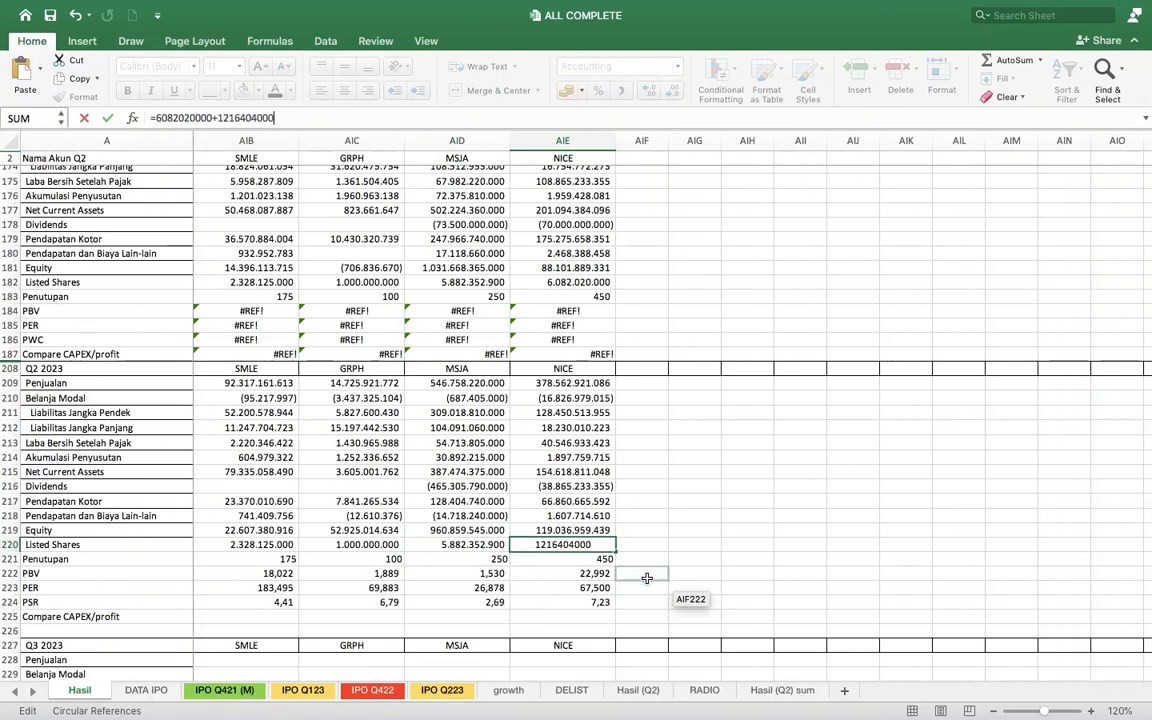
key(Return)
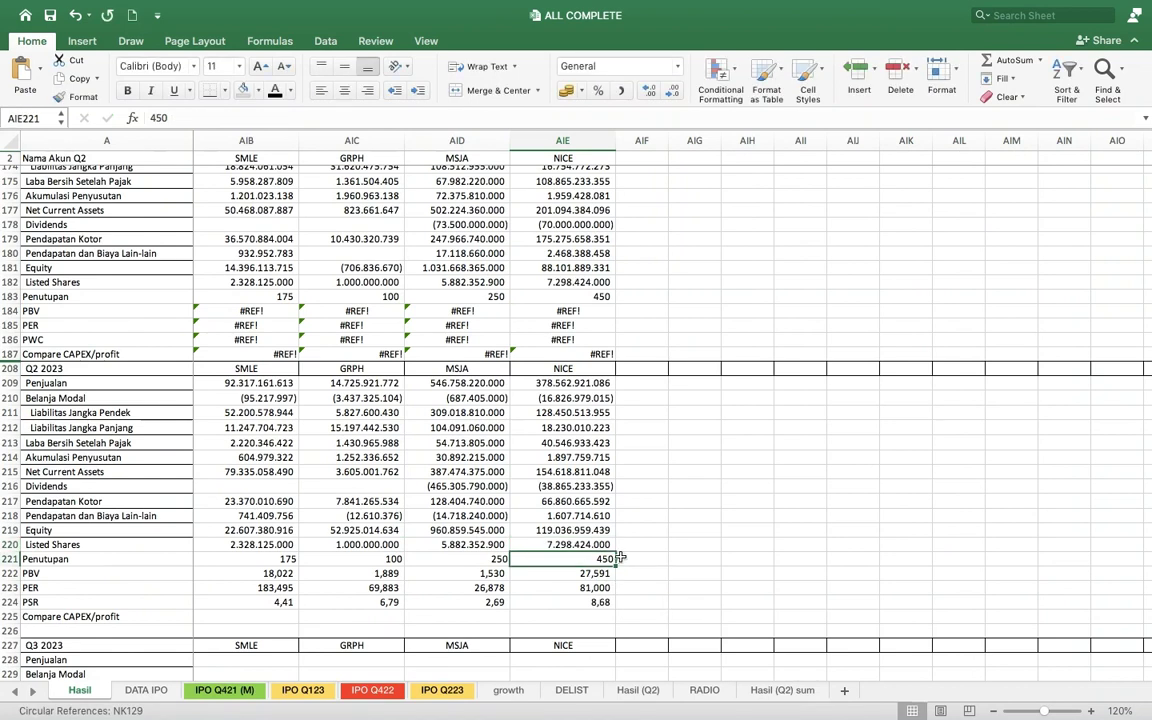
Step: Check the ipo price on the IPO Q422 sheet against the book building price range on NICE's e-IPO page in Chrome
click(388, 698)
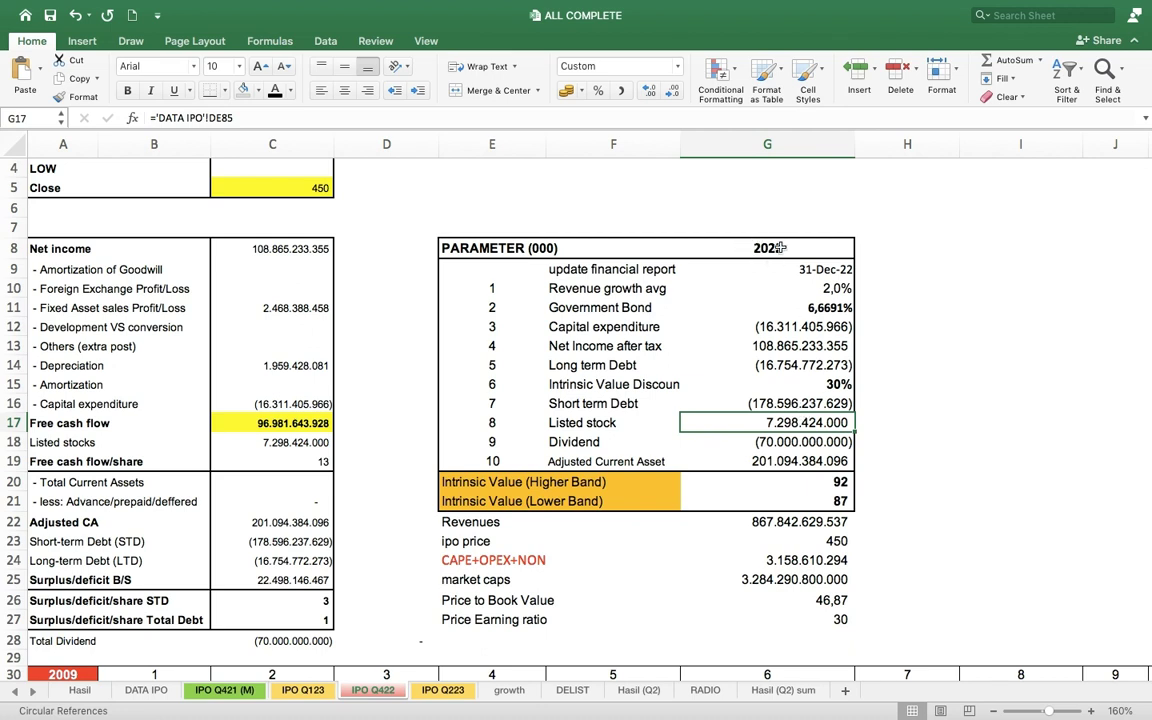
click(817, 540)
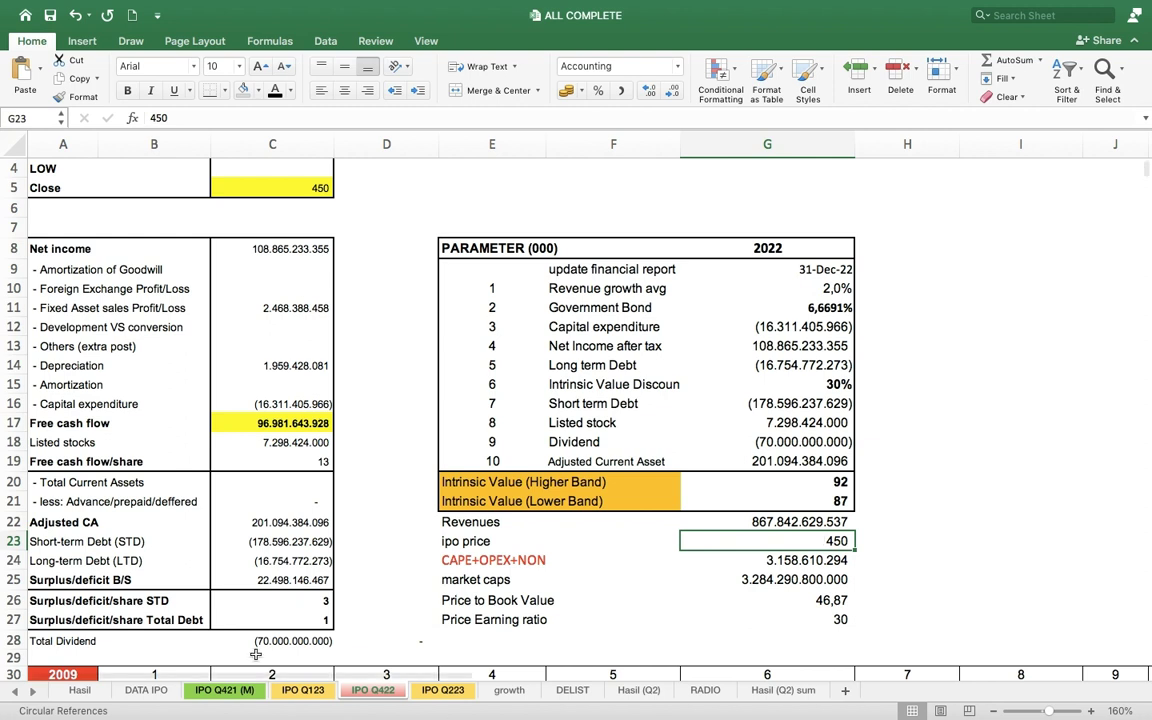
click(186, 692)
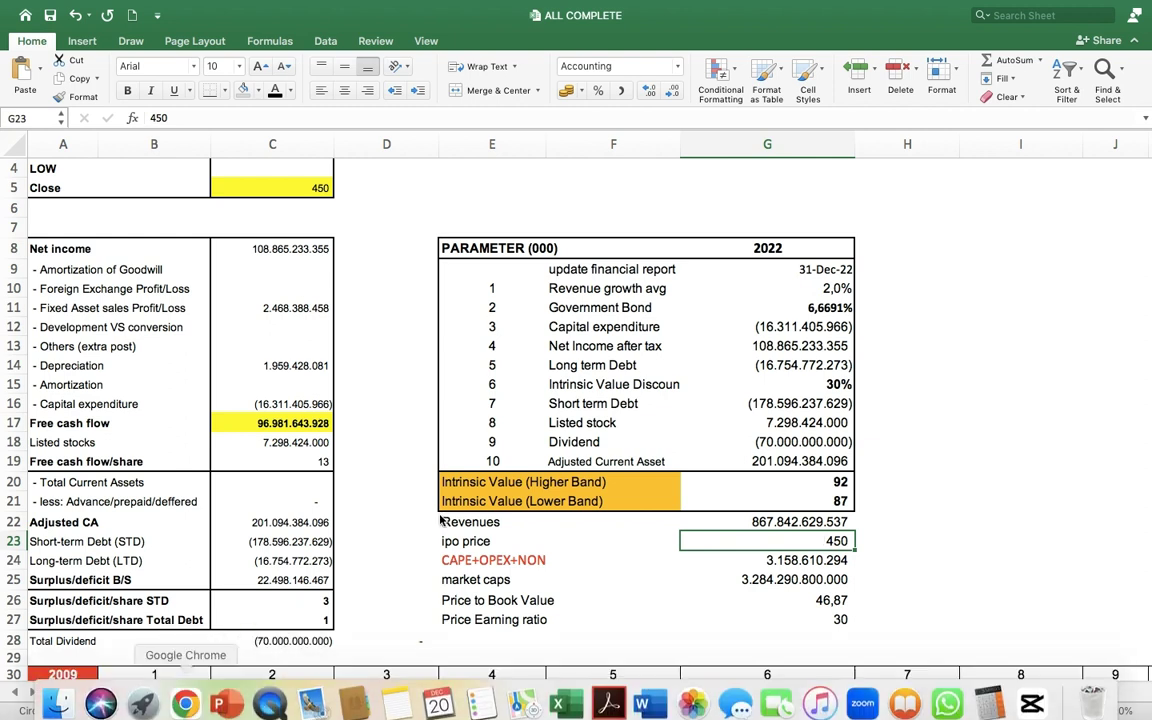
click(186, 692)
key(ctrl+shift+Tab)
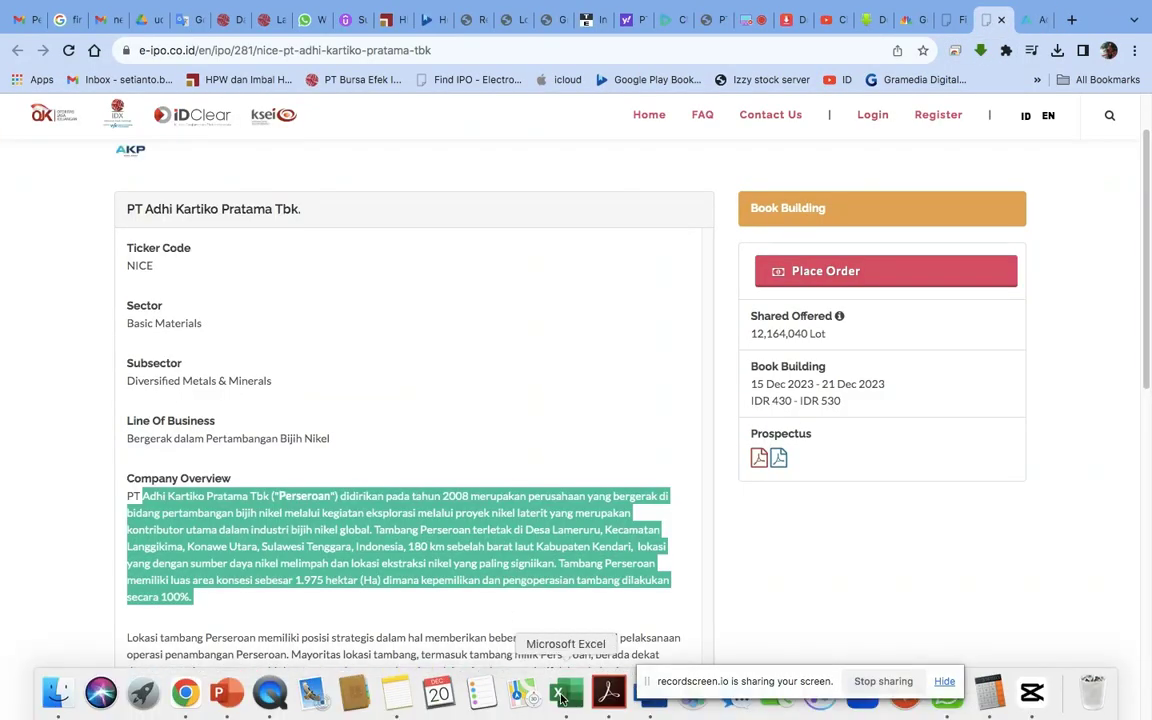
Step: Return to Excel and check NICE's market caps and Price to Book Value on the IPO Q422 sheet
click(566, 694)
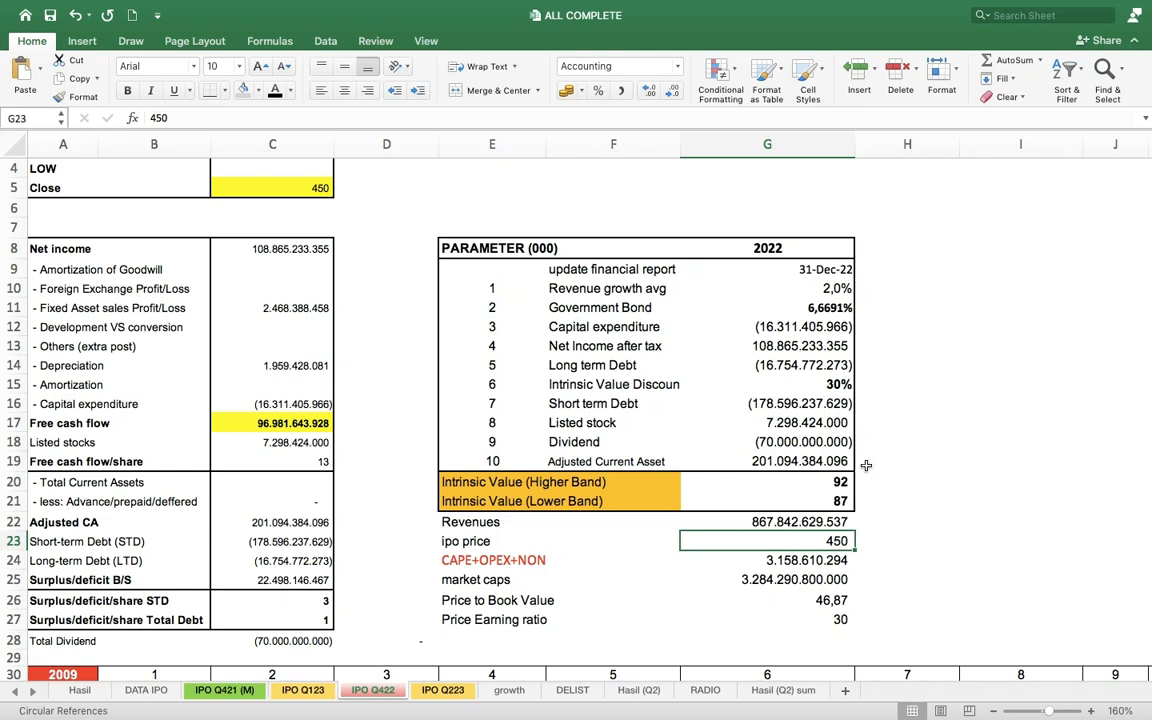
key(Down)
key(Down)
key(Down)
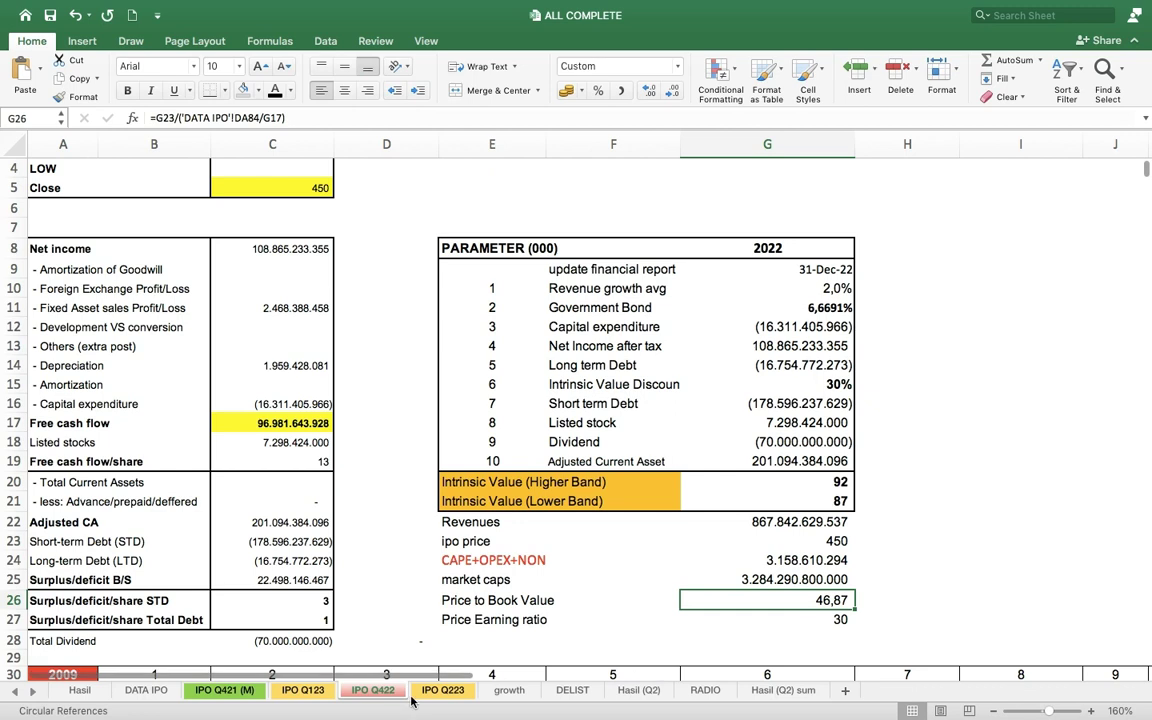
Step: On the IPO Q223 sheet, check NICE's Price to Book Value and Price Earning ratio
click(442, 690)
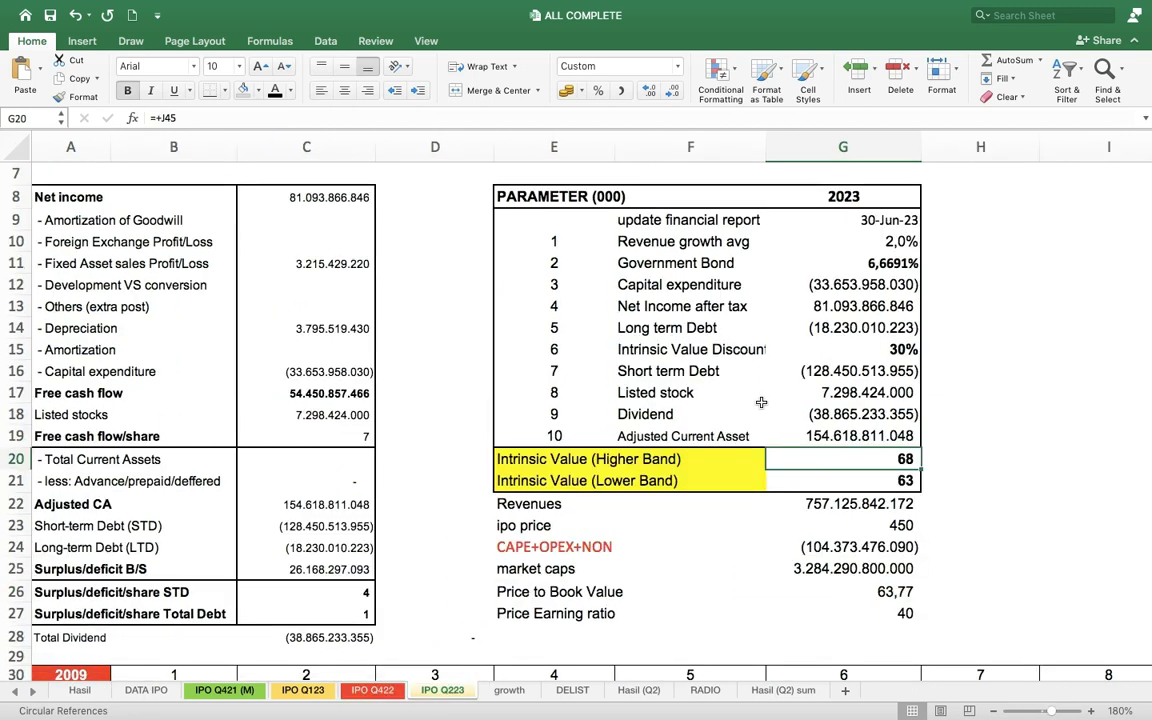
click(795, 590)
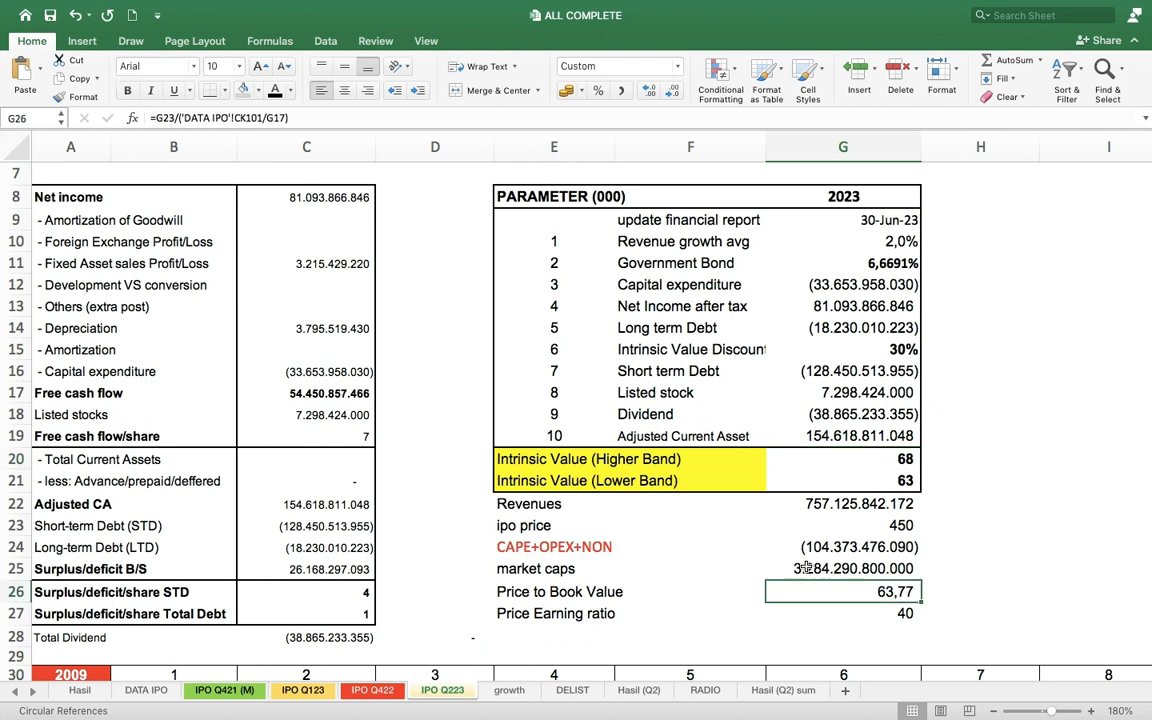
click(830, 608)
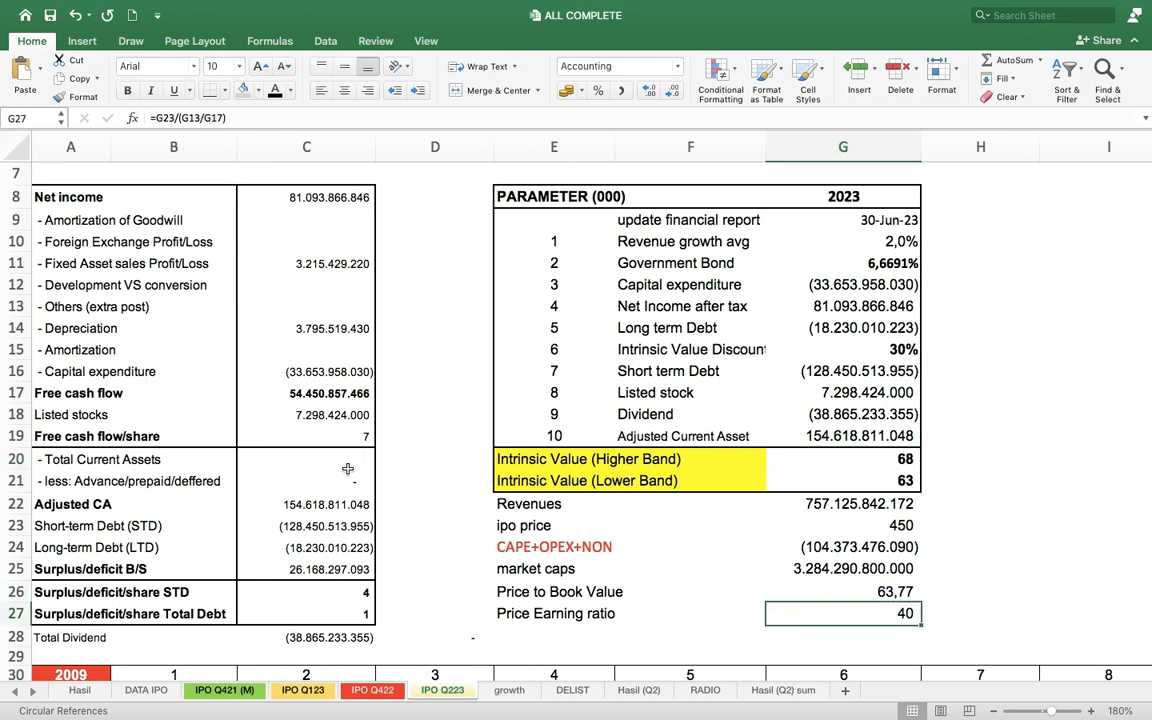
Step: Switch to Chrome to view NICE's offering page on e-IPO
mouse_move(205, 711)
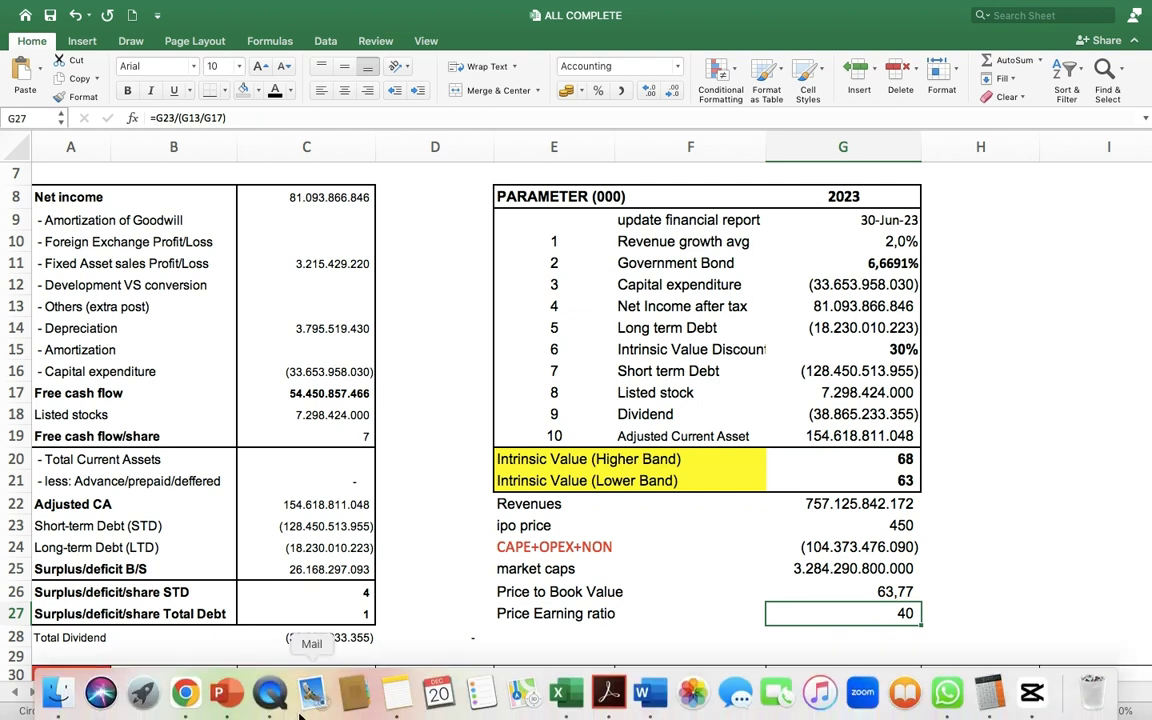
click(187, 693)
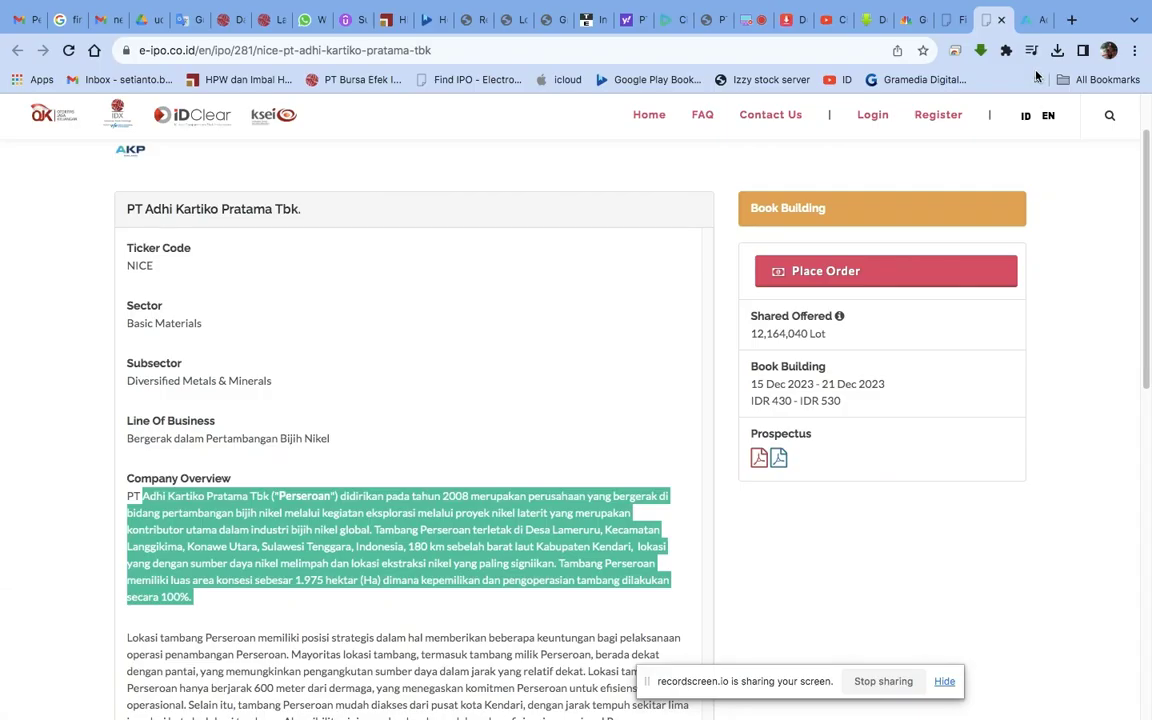